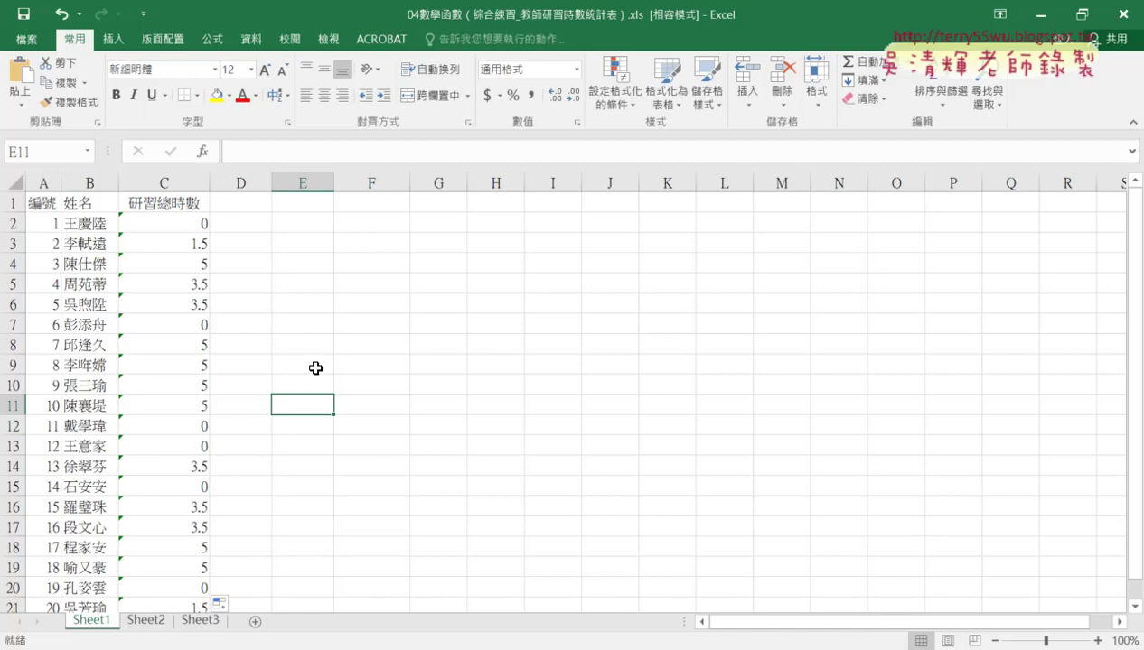
Review the existing IFERROR/VLOOKUP formula in C2 without changing it
{"action": "left_click", "coordinate": [179, 223]}
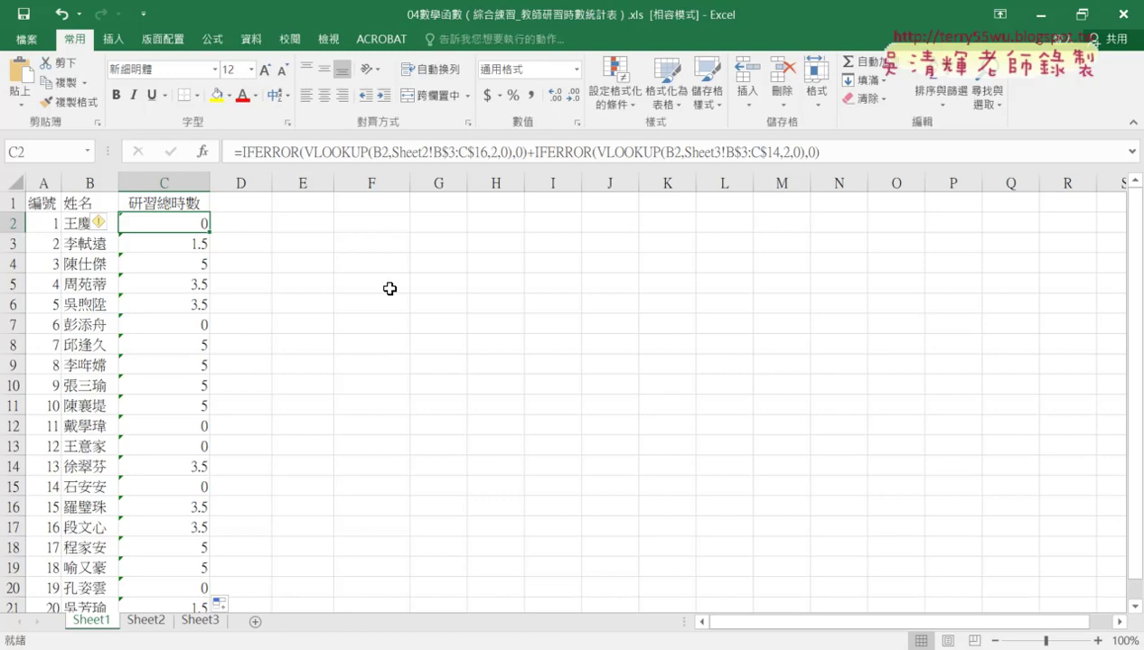
{"action": "left_click", "coordinate": [339, 151]}
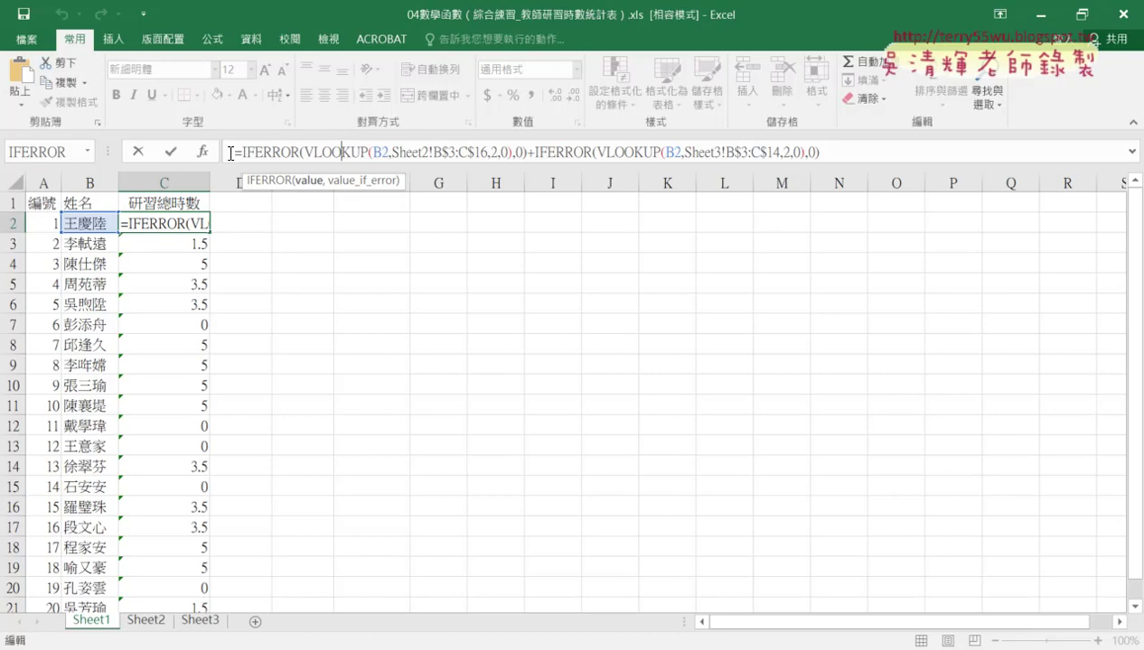
{"action": "left_click_drag", "start_coordinate": [231, 154], "coordinate": [451, 182]}
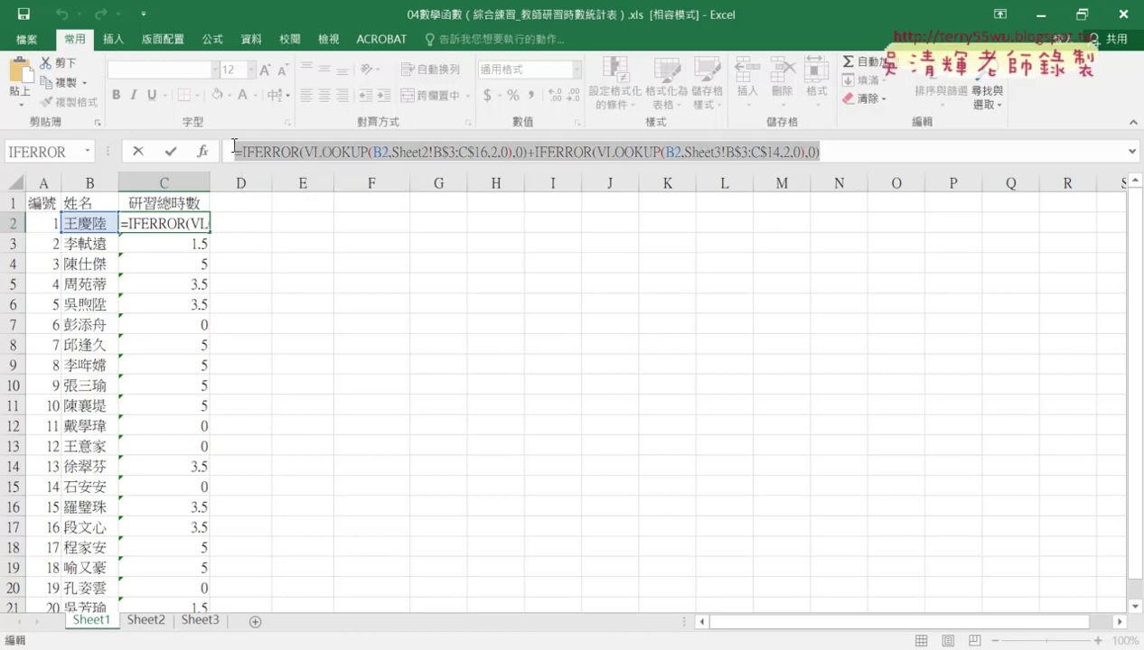
{"action": "left_click", "coordinate": [138, 151]}
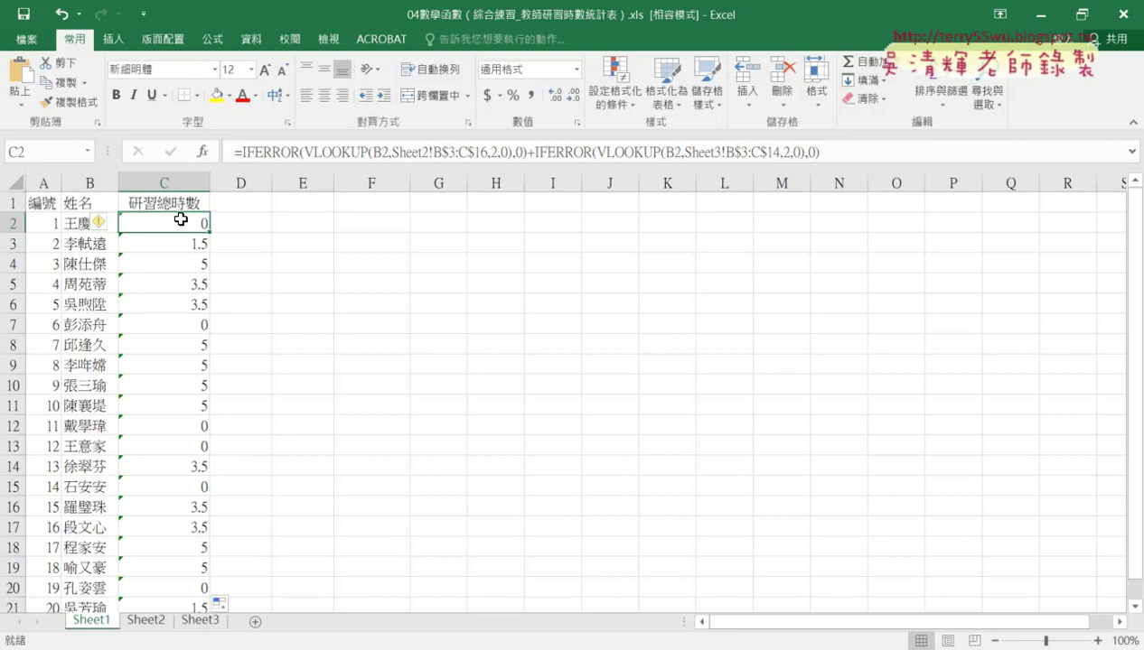
Delete the old formulas from C2 down through C21, then reselect C2
{"action": "key", "text": "ctrl+shift+Down"}
{"action": "key", "text": "Delete"}
{"action": "scroll", "coordinate": [159, 219], "scroll_direction": "up", "scroll_amount": 1}
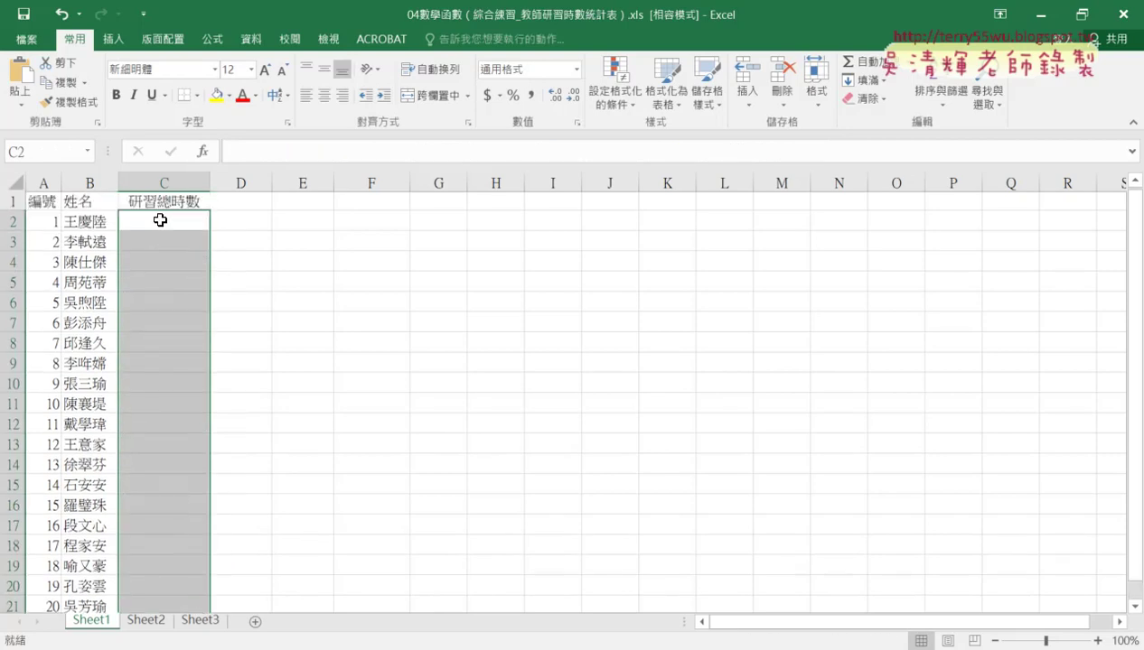
{"action": "left_click", "coordinate": [161, 223]}
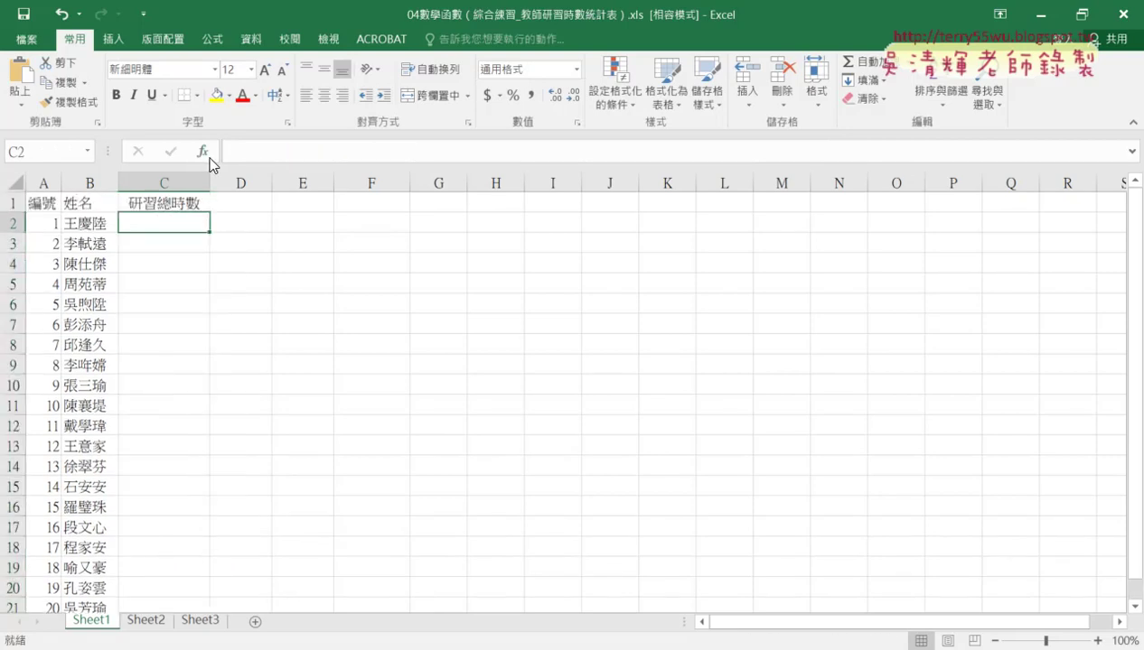
Insert SUMIF into C2 from the 數學與三角函數 category of the function picker
{"action": "left_click", "coordinate": [202, 152]}
{"action": "left_click", "coordinate": [572, 215]}
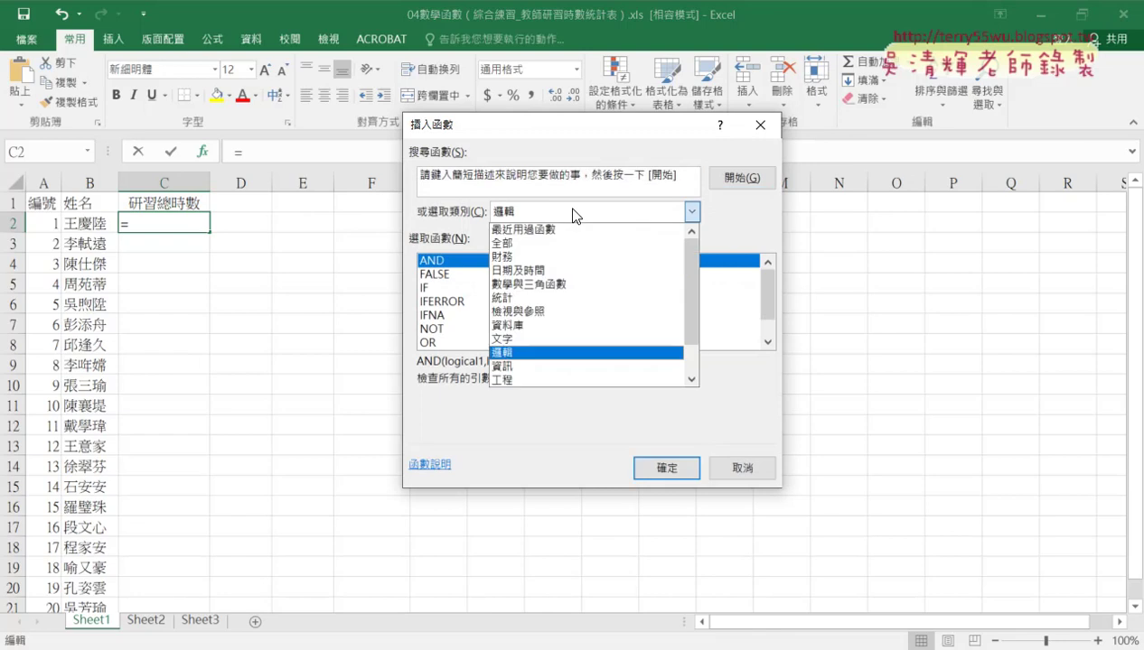
{"action": "left_click", "coordinate": [539, 285]}
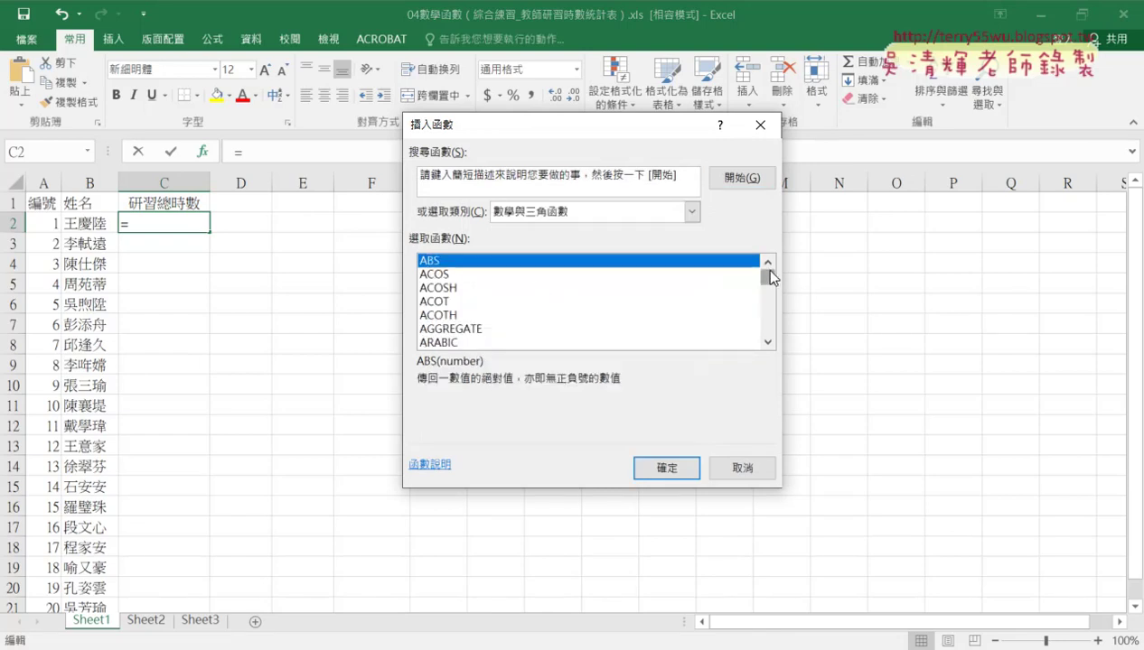
{"action": "left_click_drag", "start_coordinate": [766, 268], "coordinate": [767, 311]}
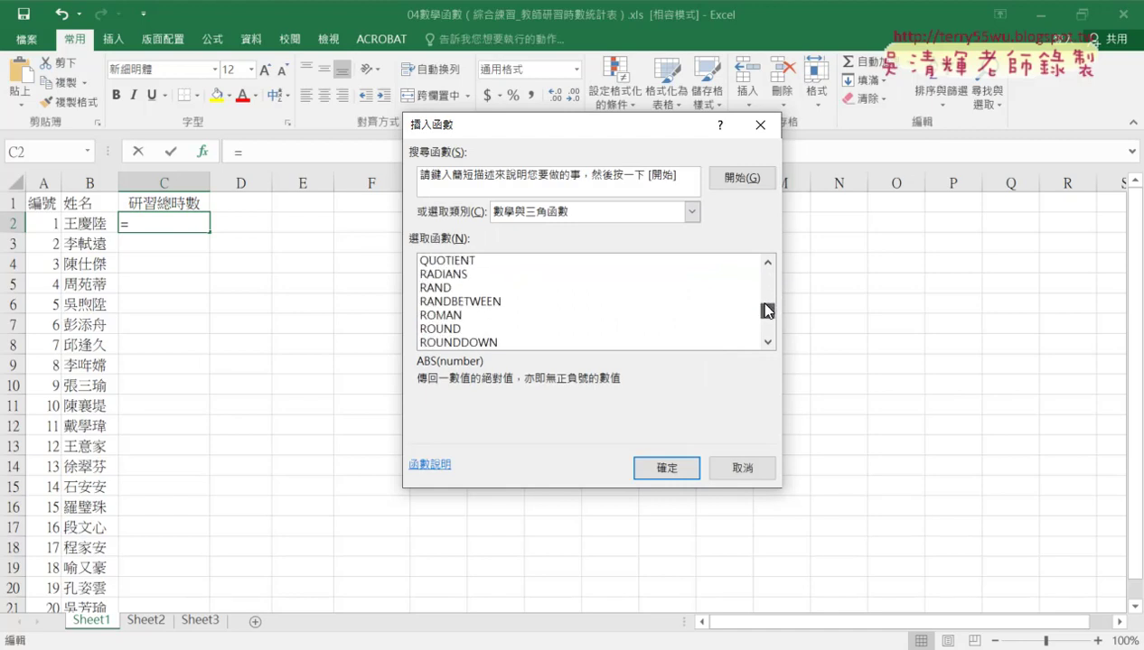
{"action": "left_click_drag", "start_coordinate": [767, 311], "coordinate": [767, 316]}
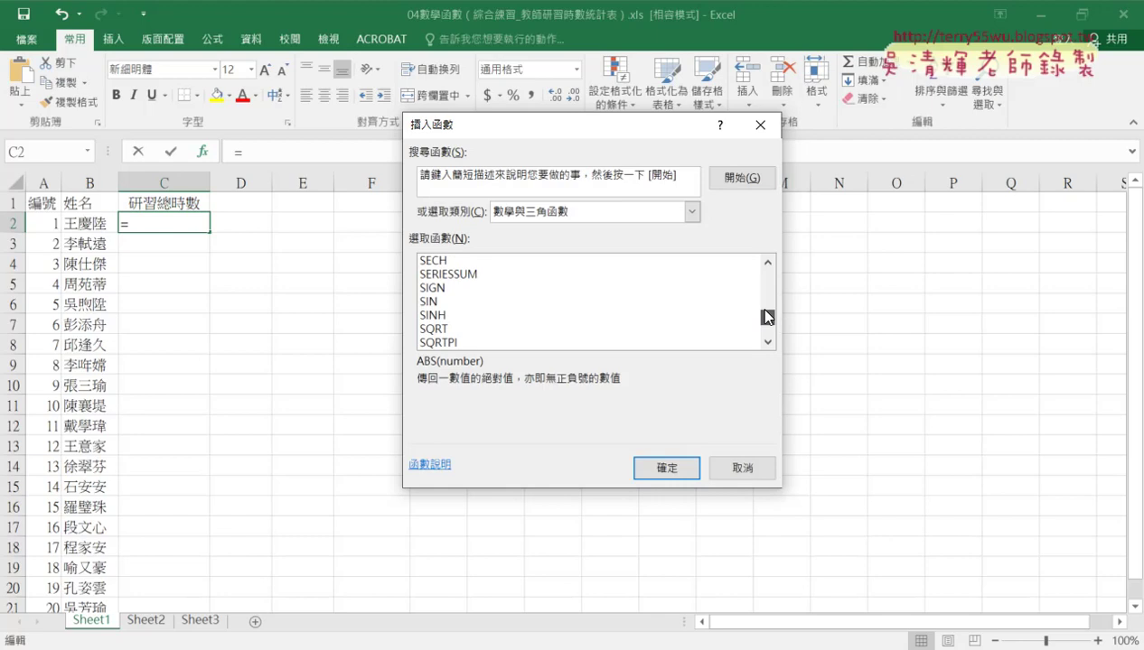
{"action": "left_click", "coordinate": [766, 340]}
{"action": "left_click", "coordinate": [766, 341]}
{"action": "left_click", "coordinate": [766, 340]}
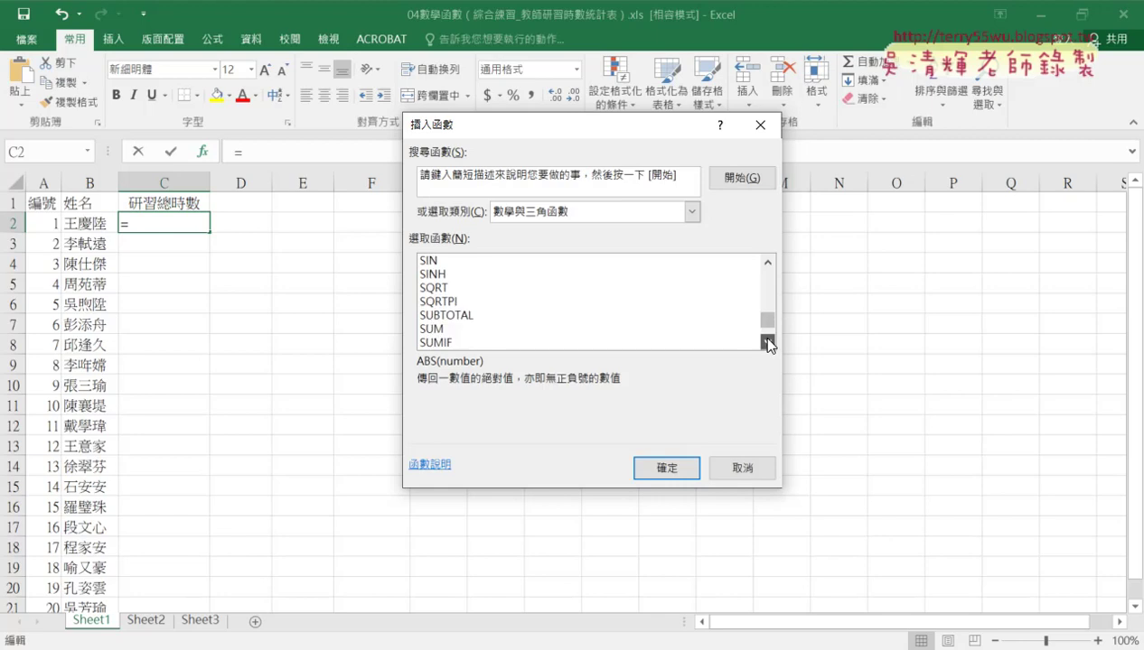
{"action": "left_click", "coordinate": [766, 340]}
{"action": "left_click", "coordinate": [473, 331]}
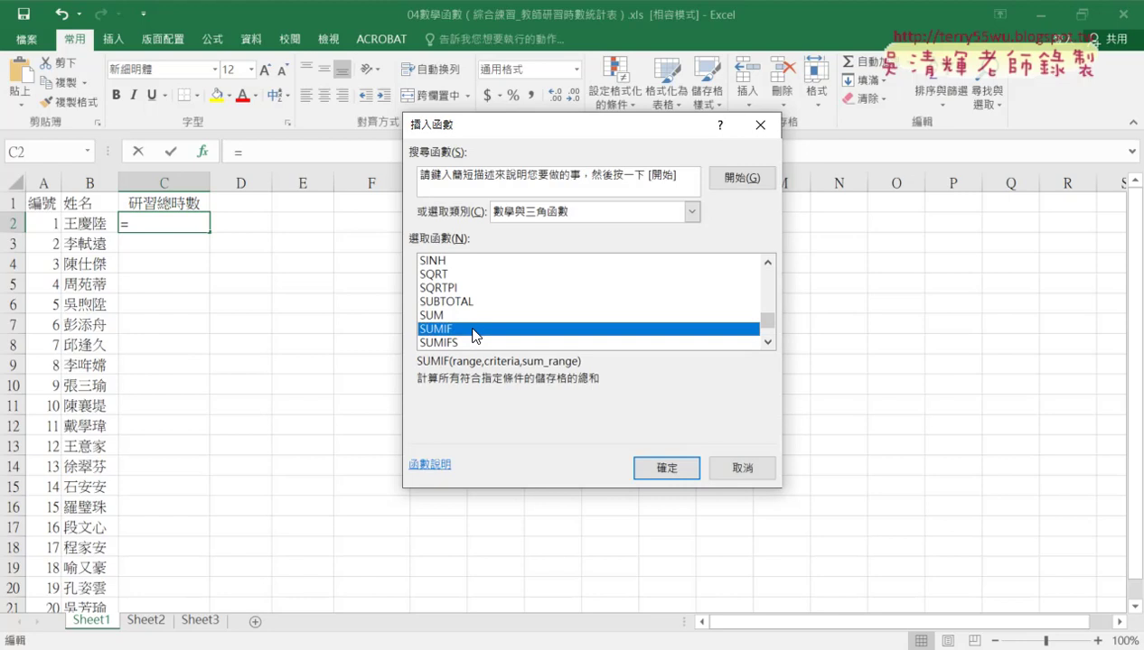
{"action": "double_click", "coordinate": [477, 333]}
{"action": "left_click", "coordinate": [652, 467]}
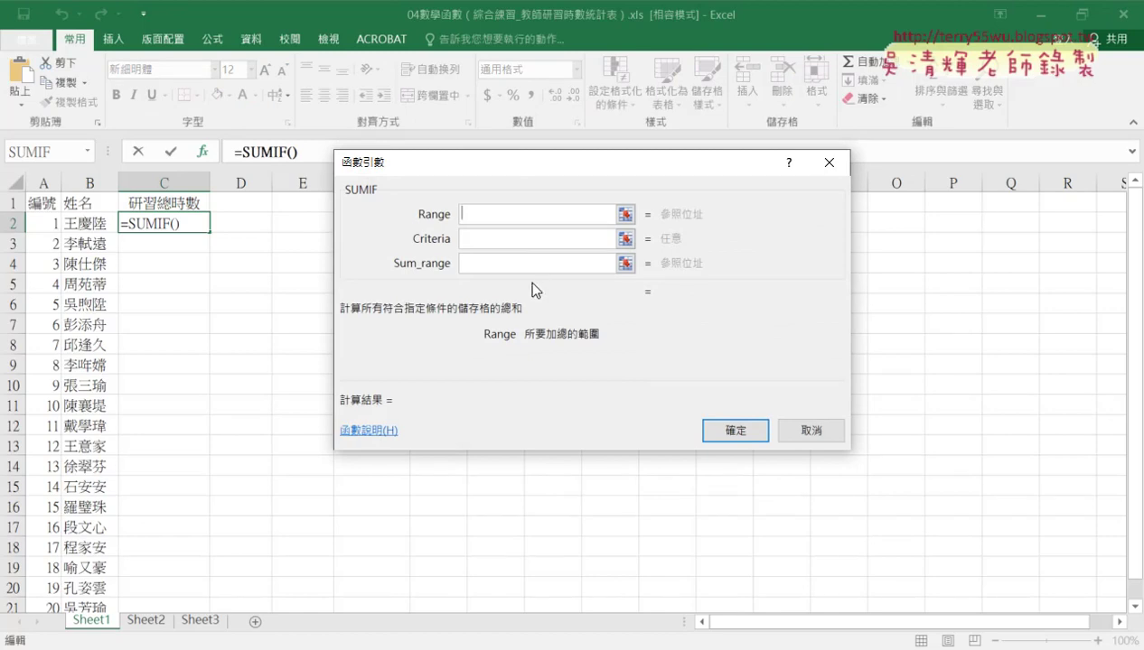
Set SUMIF's Criteria to cell B2, making C2 read =SUMIF(,B2)
{"action": "left_click", "coordinate": [493, 241]}
{"action": "left_click", "coordinate": [488, 259]}
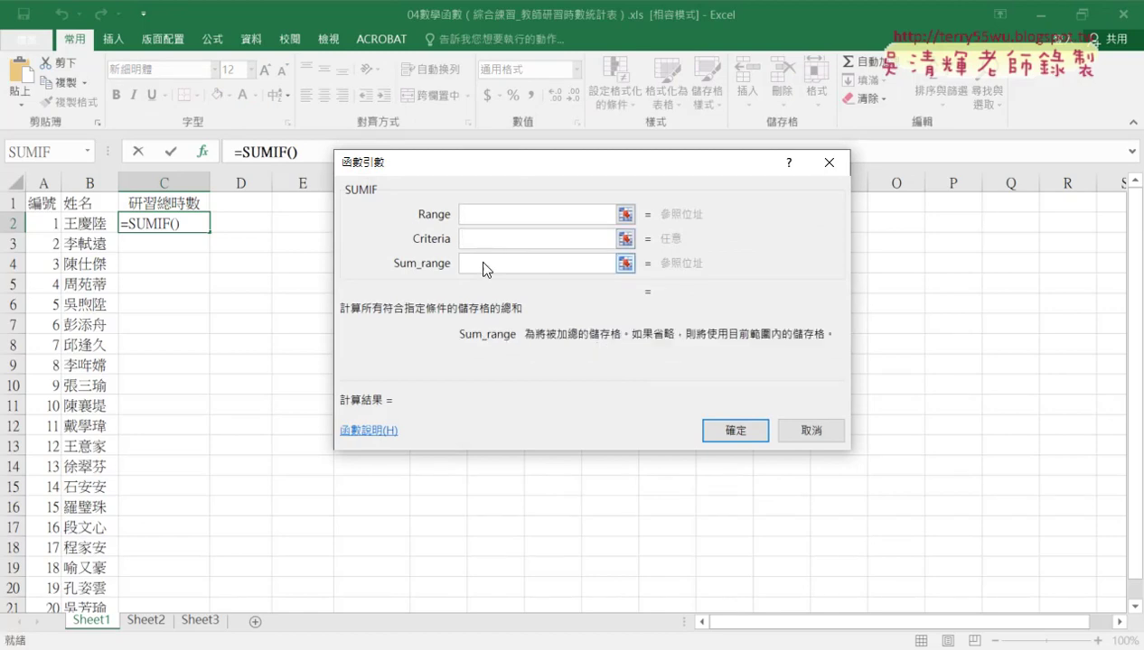
{"action": "left_click", "coordinate": [485, 216]}
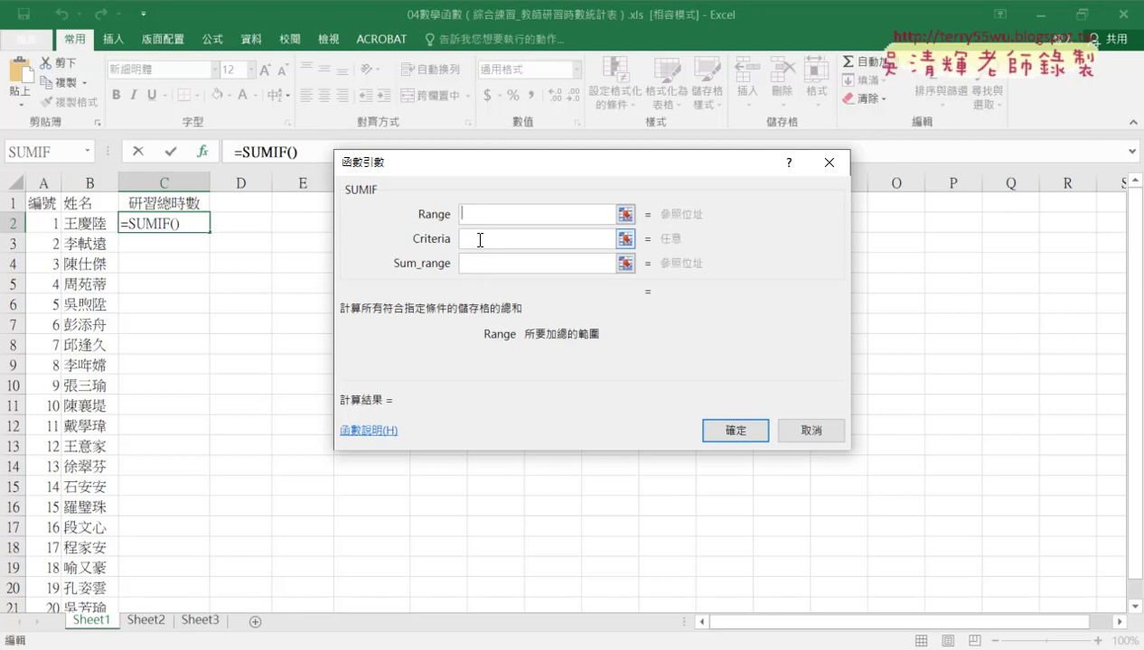
{"action": "left_click", "coordinate": [472, 234]}
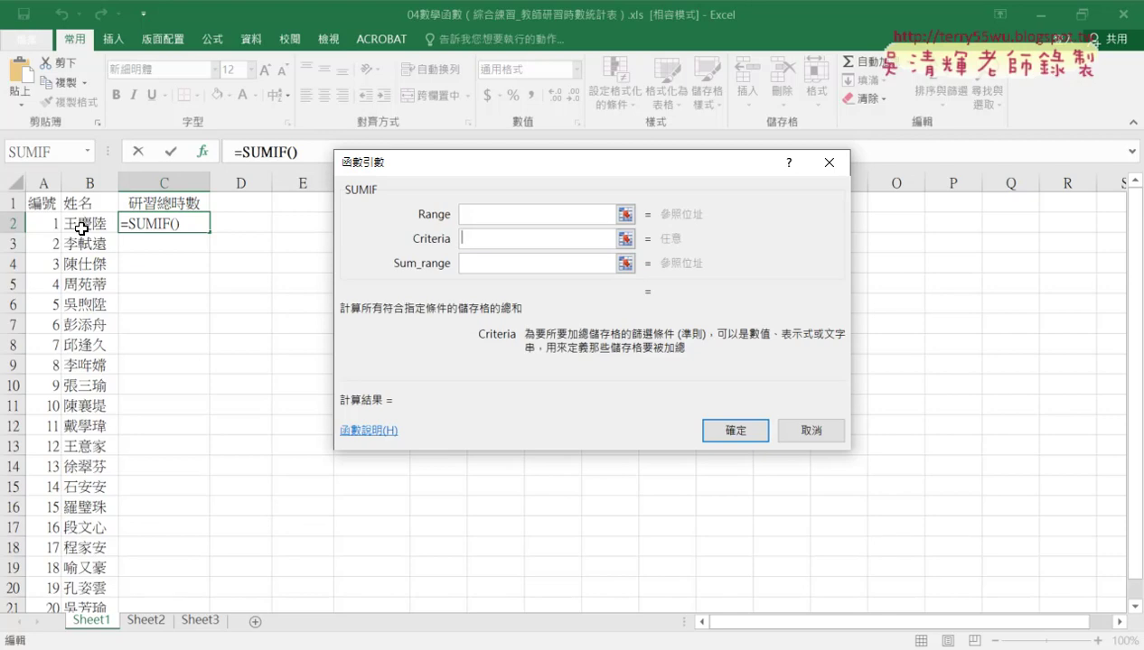
{"action": "left_click", "coordinate": [83, 228]}
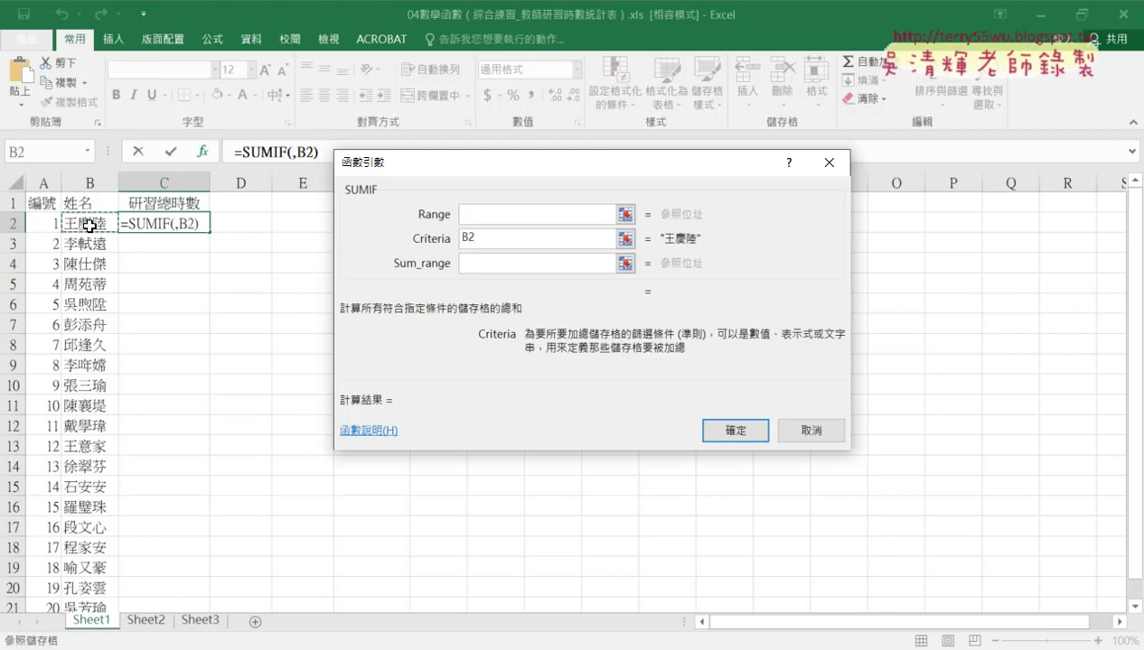
{"action": "left_click", "coordinate": [474, 214]}
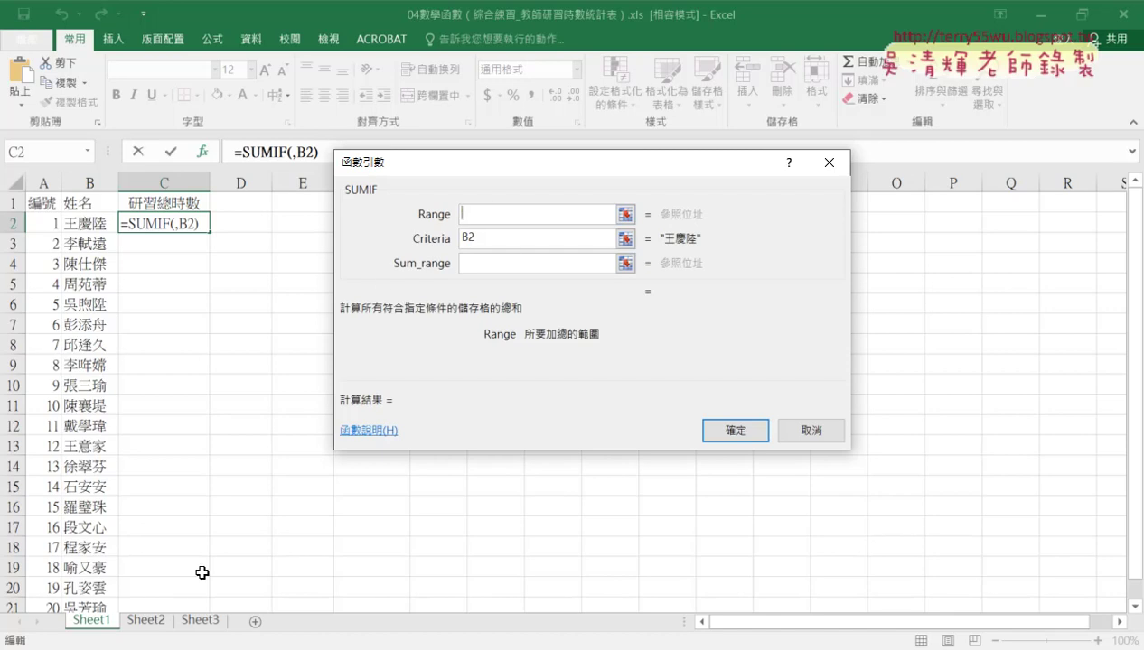
Set SUMIF's Range to the Sheet2 names column, Sheet2!B3:B16
{"action": "left_click", "coordinate": [147, 621]}
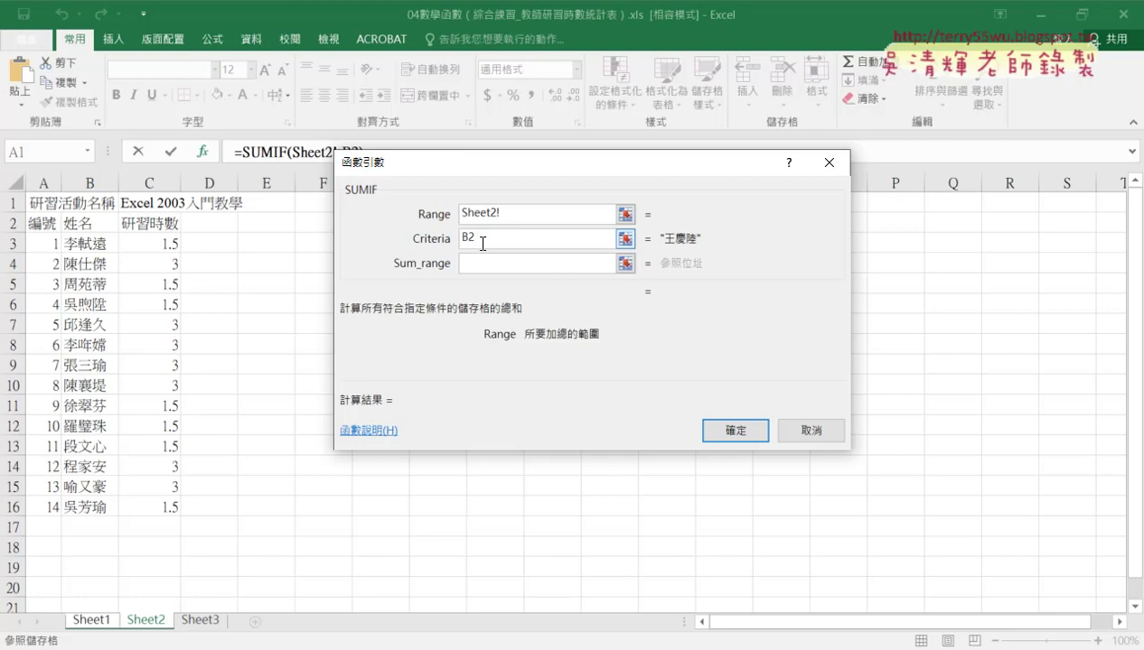
{"action": "left_click_drag", "start_coordinate": [84, 242], "coordinate": [86, 507]}
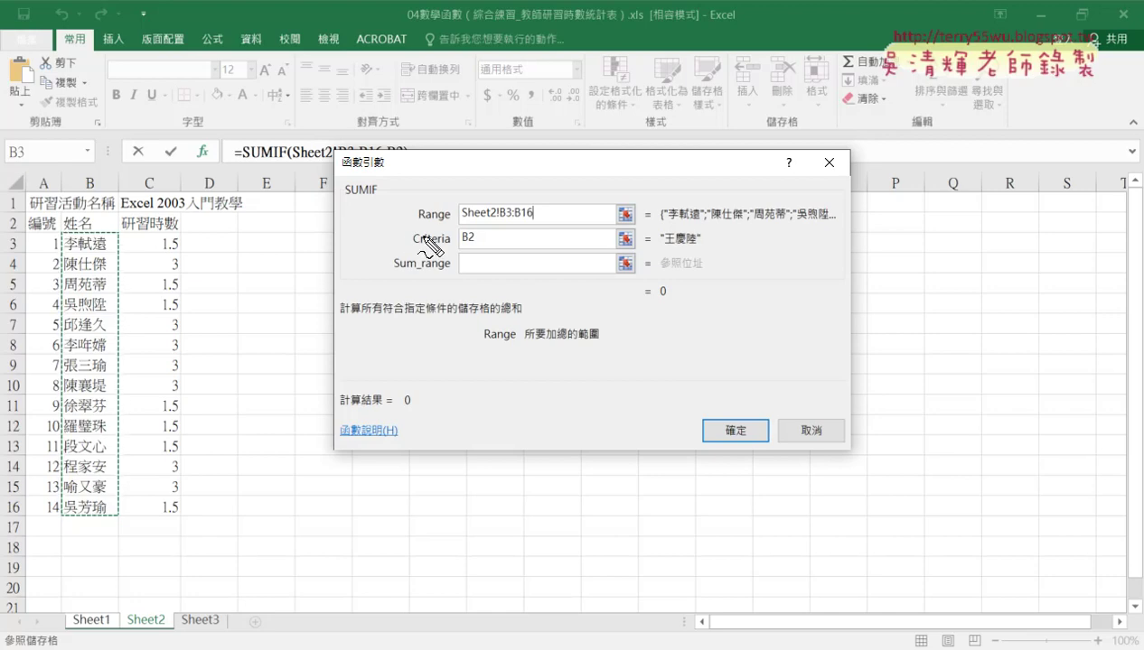
{"action": "mouse_move", "coordinate": [452, 244]}
{"action": "left_mouse_down"}
{"action": "mouse_move", "coordinate": [423, 244]}
{"action": "mouse_move", "coordinate": [412, 204]}
{"action": "left_mouse_up"}
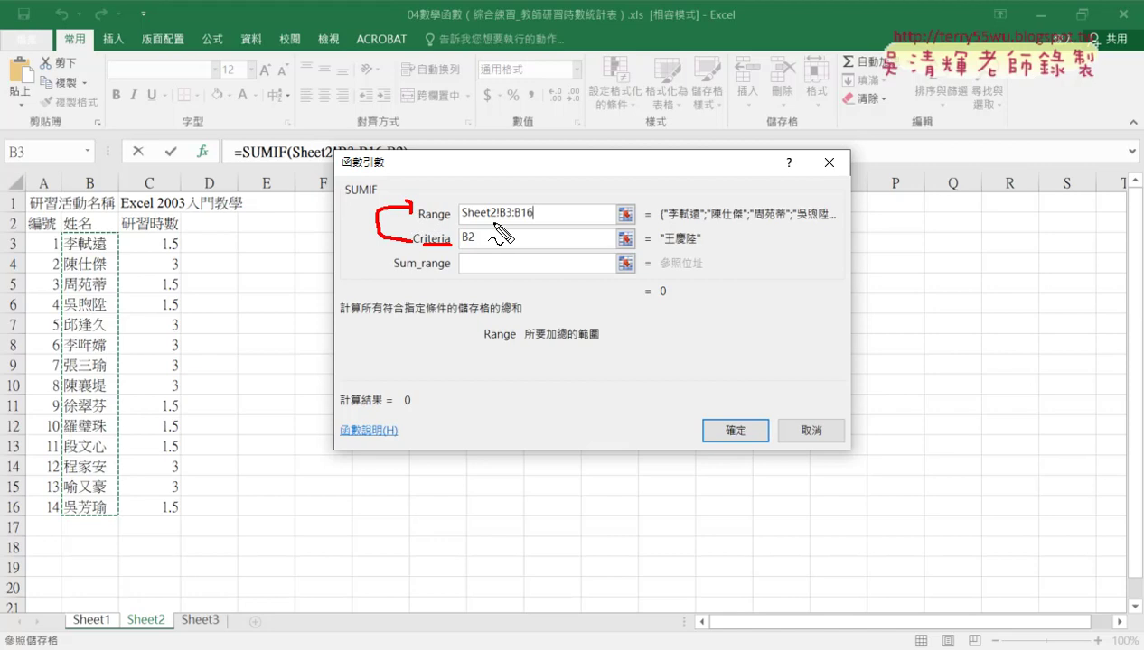
{"action": "left_click_drag", "start_coordinate": [488, 220], "coordinate": [531, 217]}
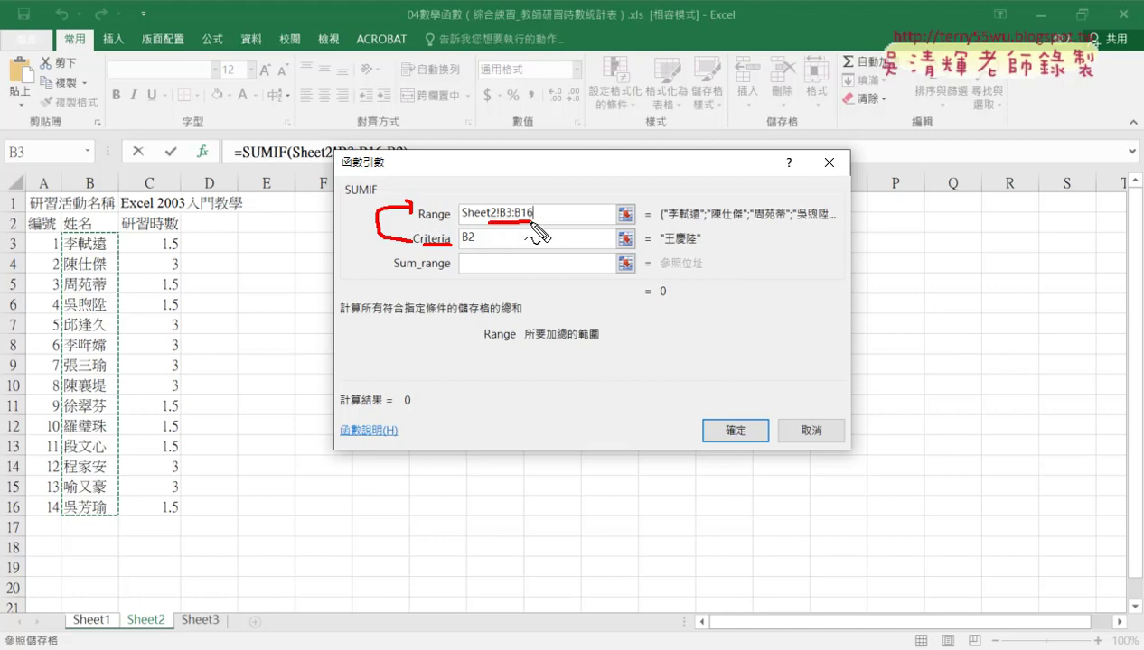
{"action": "key", "text": "Escape"}
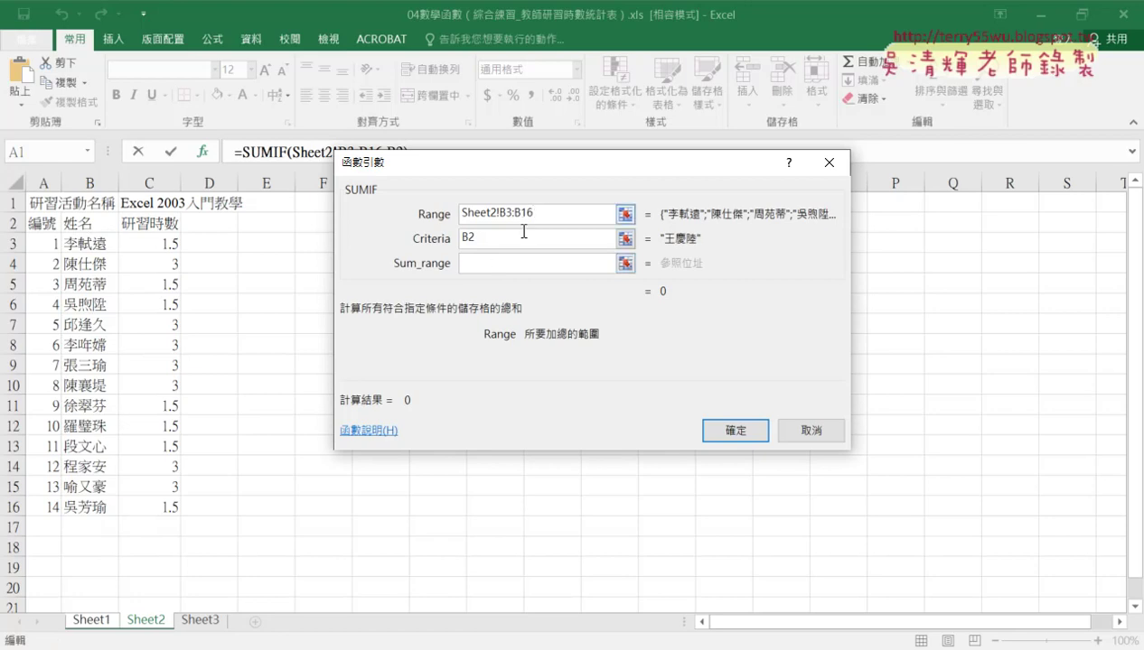
{"action": "left_click", "coordinate": [470, 267]}
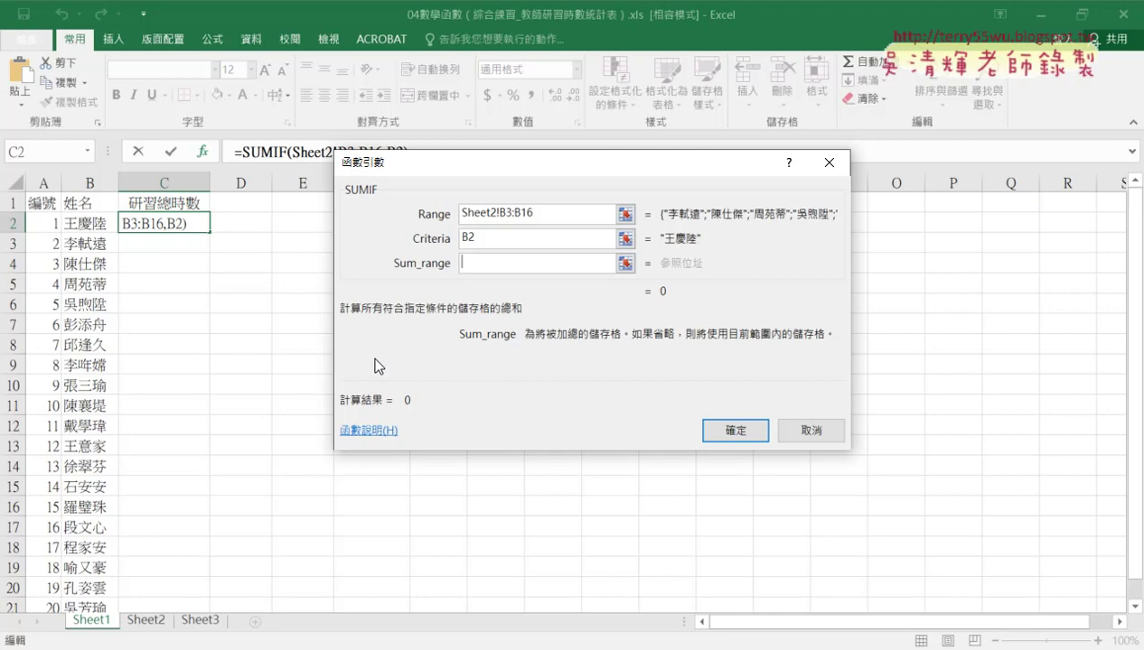
Set SUMIF's Sum_range to the Sheet2 hours column, Sheet2!C3:C16
{"action": "left_click", "coordinate": [150, 623]}
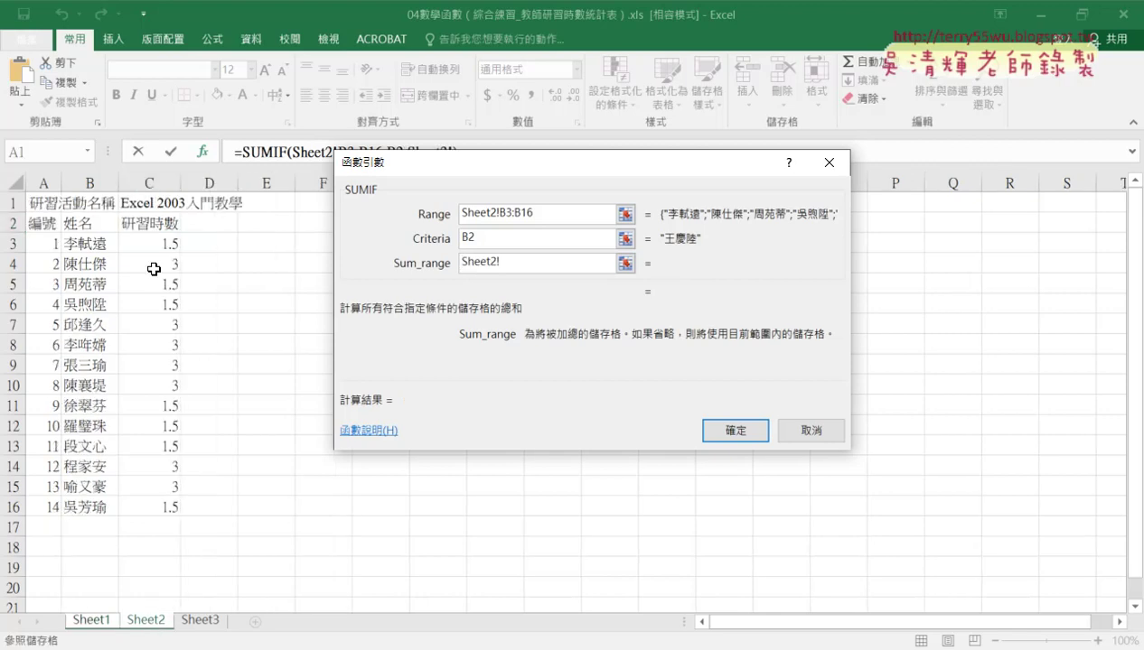
{"action": "left_click_drag", "start_coordinate": [153, 246], "coordinate": [169, 510]}
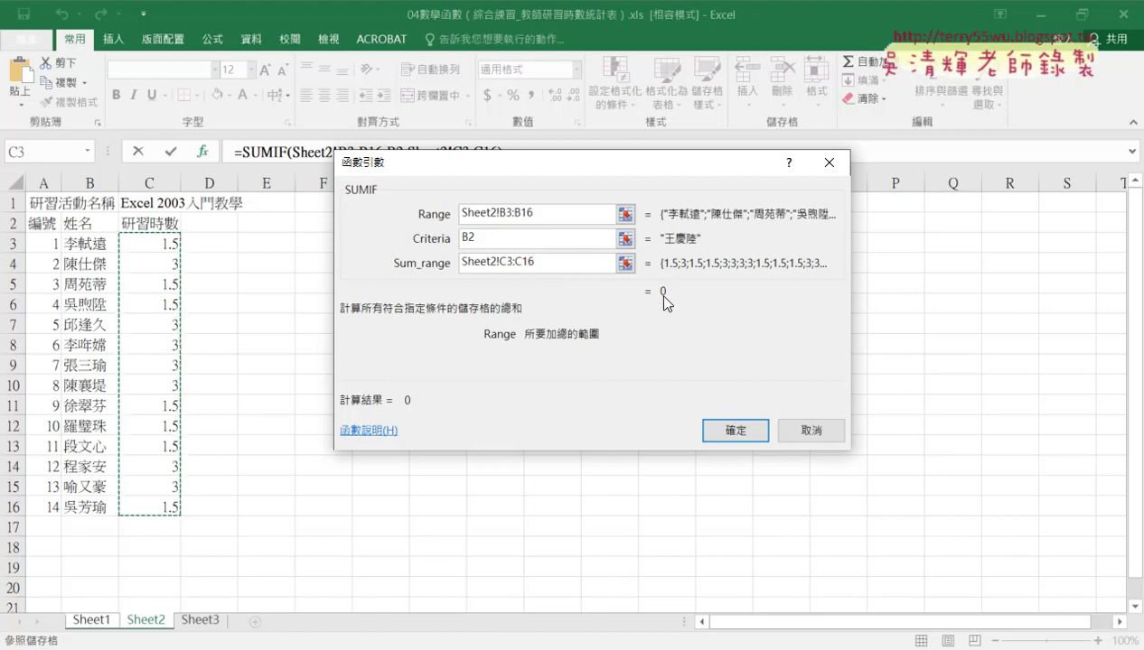
{"action": "left_click", "coordinate": [500, 242]}
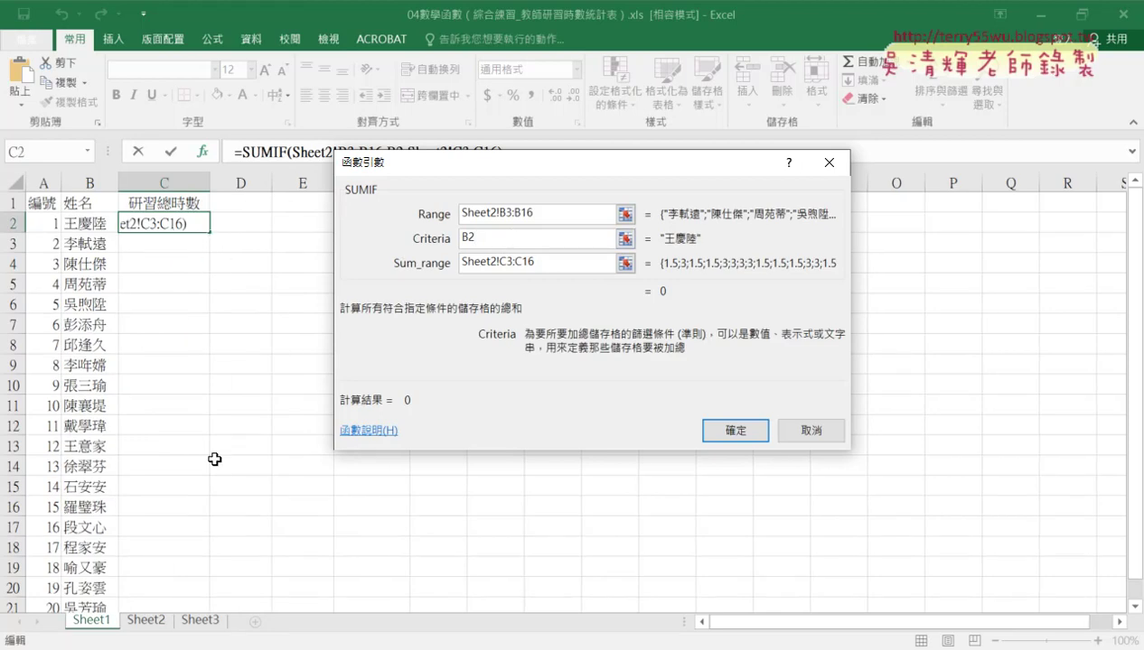
{"action": "left_click", "coordinate": [509, 216]}
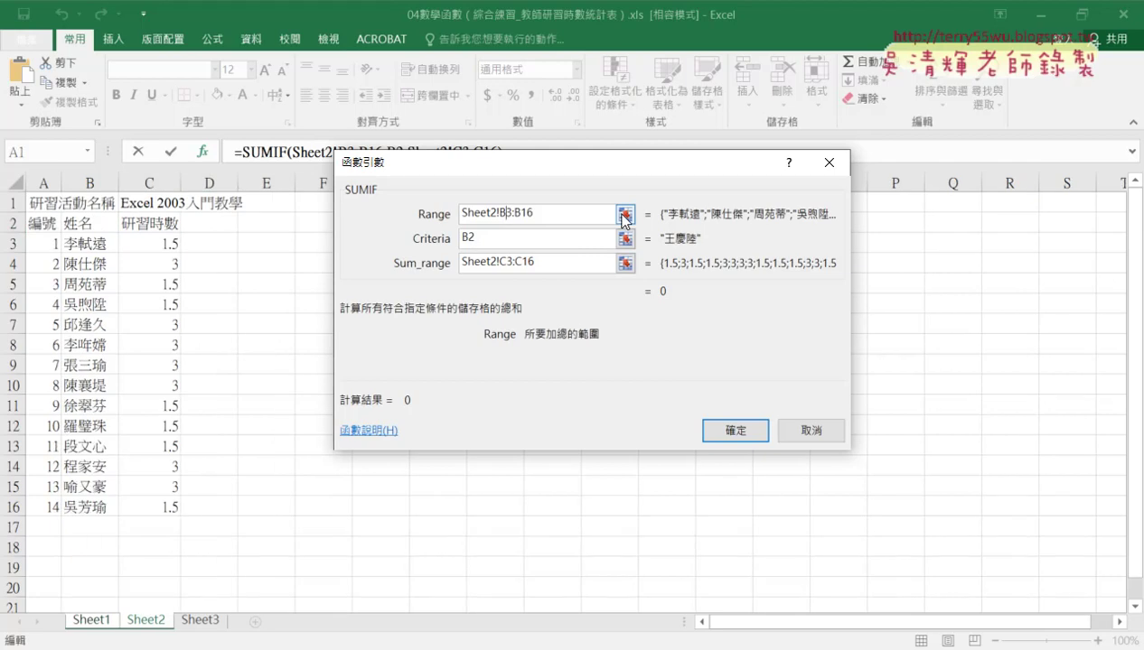
Lock the rows as Sheet2!B$3:B$16 and Sheet2!C$3:C$16 in Range and Sum_range
{"action": "type", "text": "$3:B"}
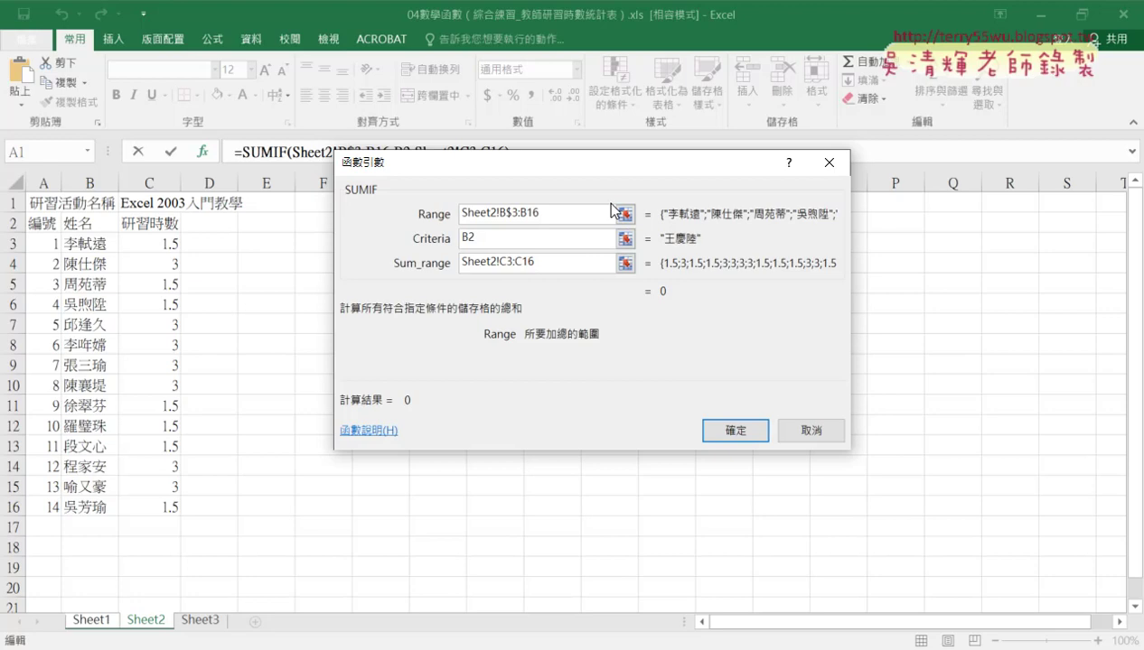
{"action": "type", "text": "$"}
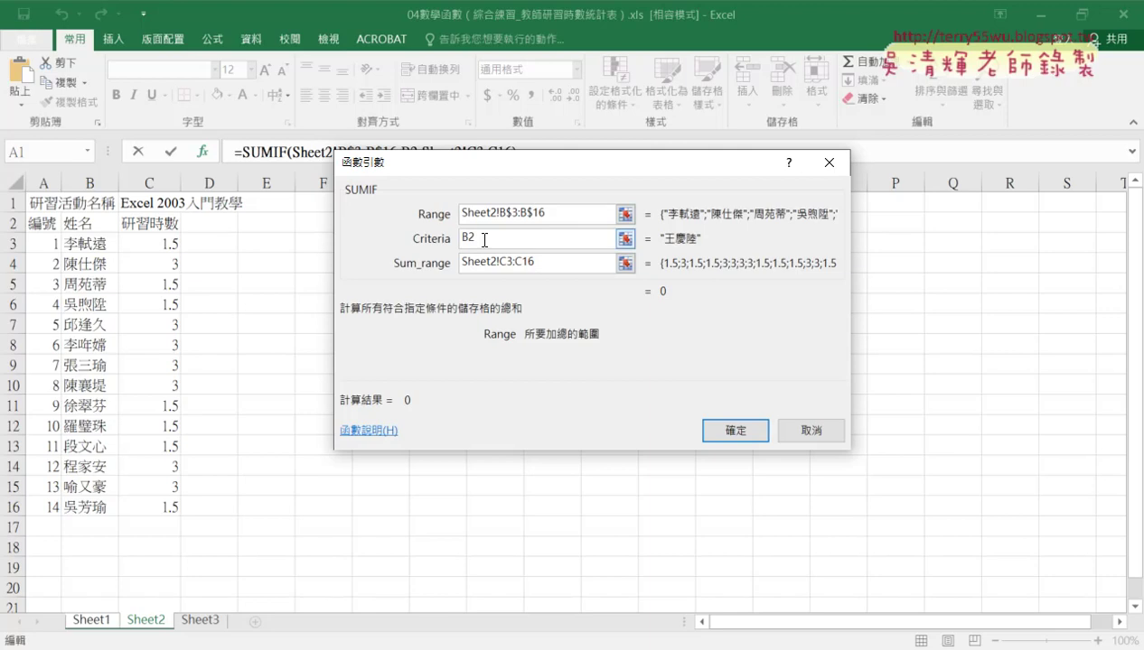
{"action": "left_click", "coordinate": [481, 237]}
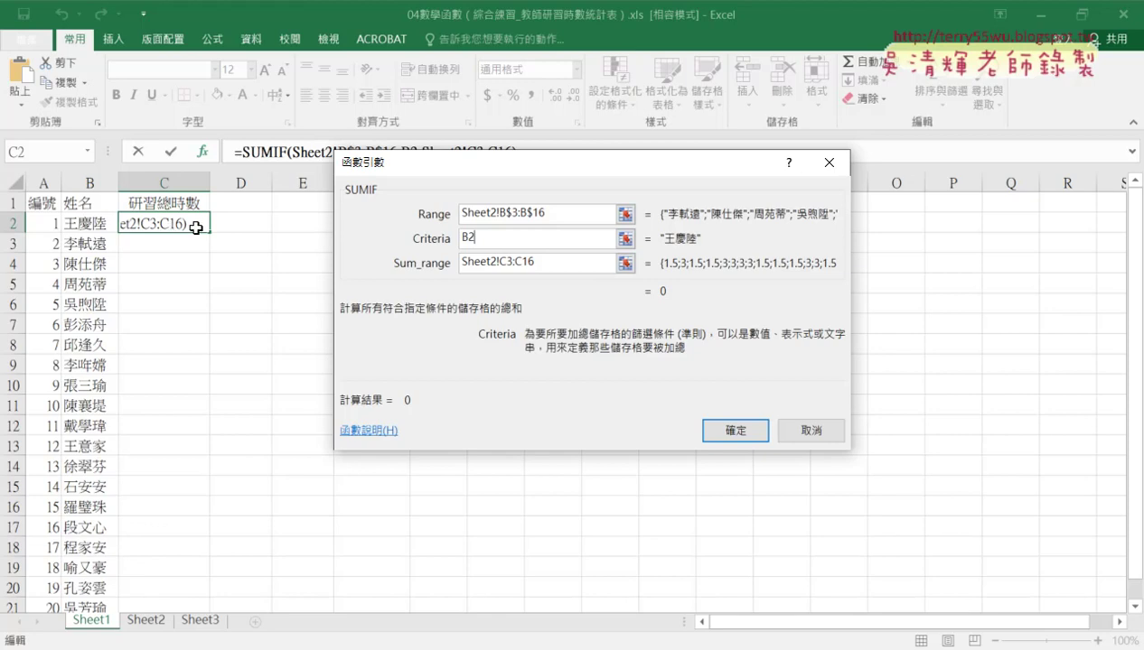
{"action": "left_click", "coordinate": [508, 263]}
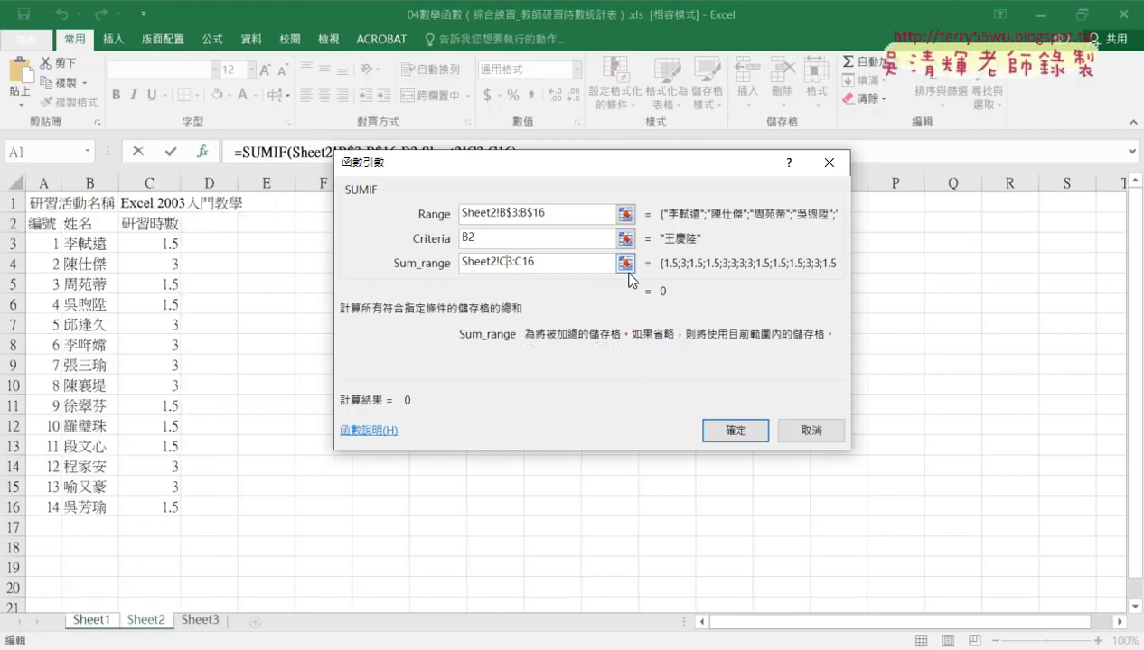
{"action": "type", "text": "$"}
{"action": "left_click", "coordinate": [532, 261]}
{"action": "type", "text": "$"}
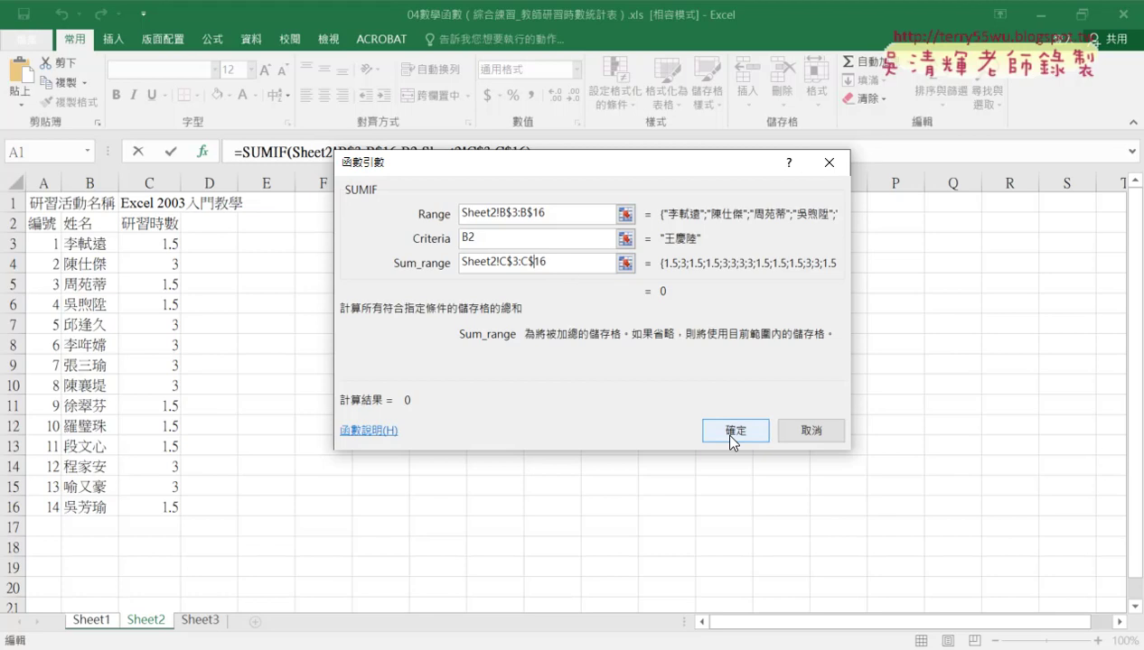
Enter the SUMIF formula and fill it down C2:C21, totalling 31.5
{"action": "left_click", "coordinate": [730, 432]}
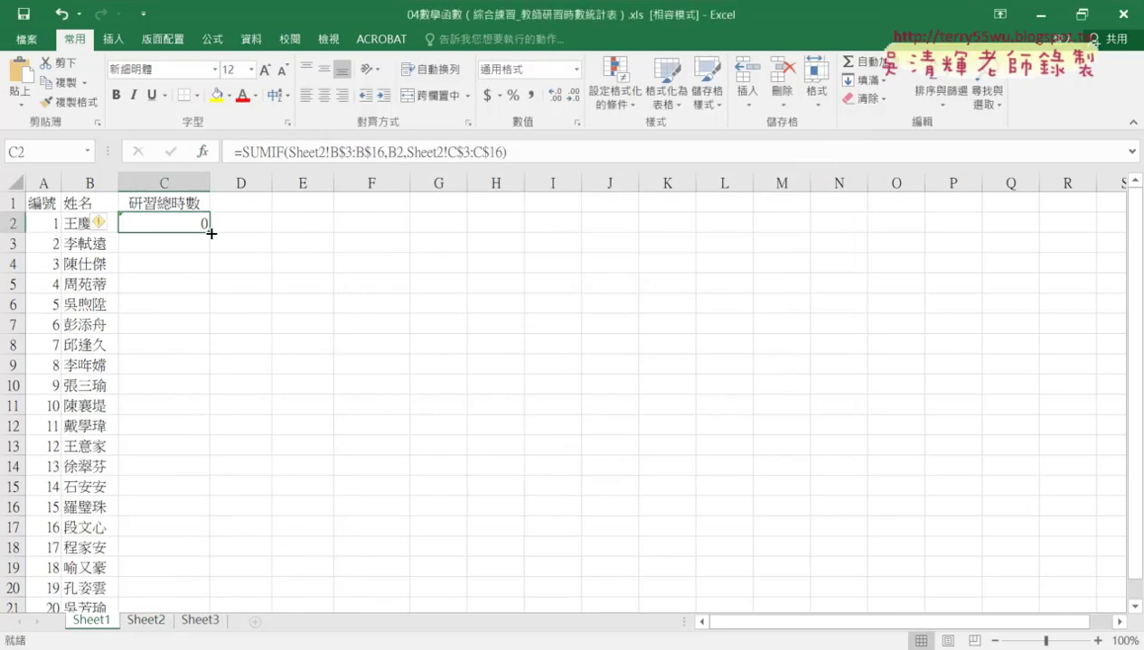
{"action": "double_click", "coordinate": [209, 233]}
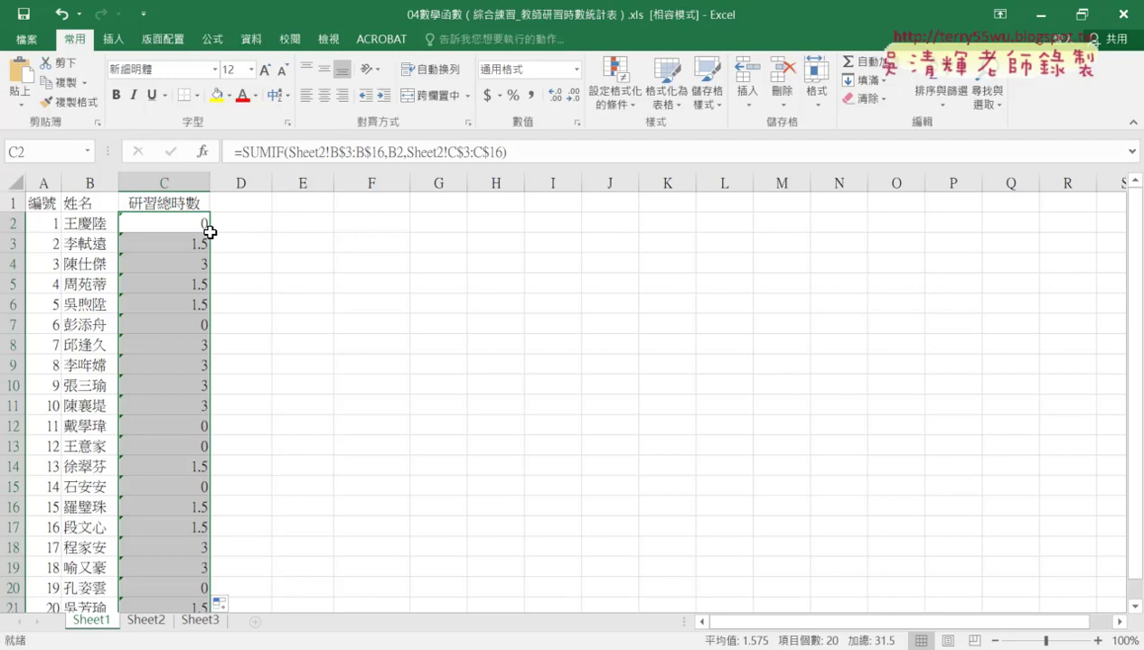
{"action": "left_click", "coordinate": [244, 153]}
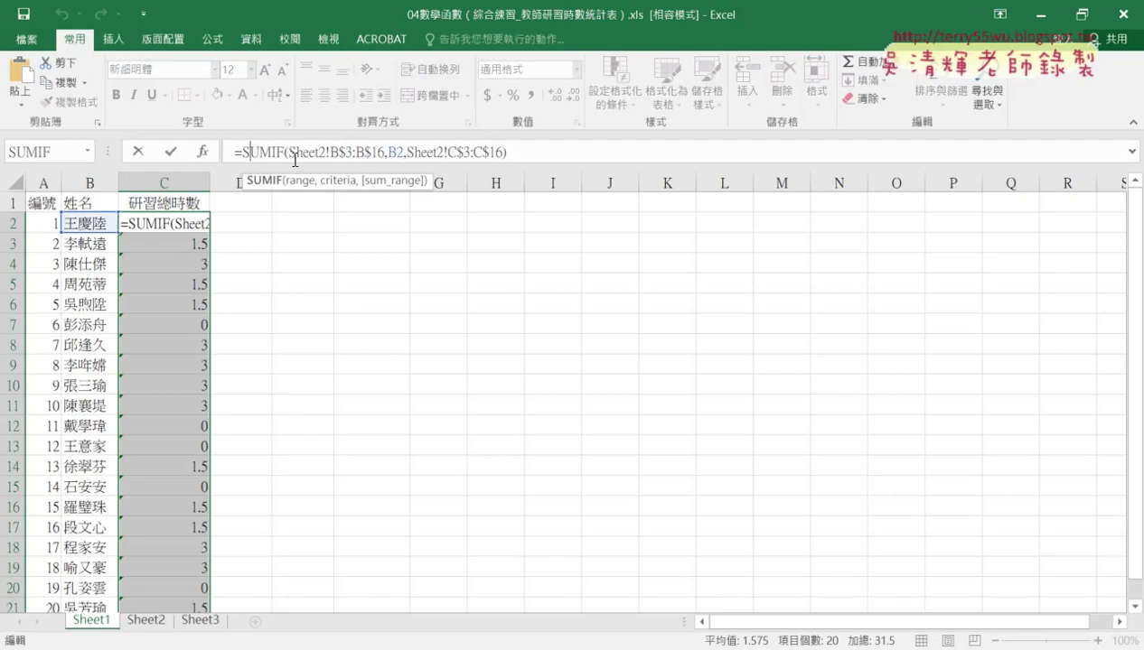
Reopen C2's SUMIF arguments to review the Range and Criteria values
{"action": "left_click", "coordinate": [204, 152]}
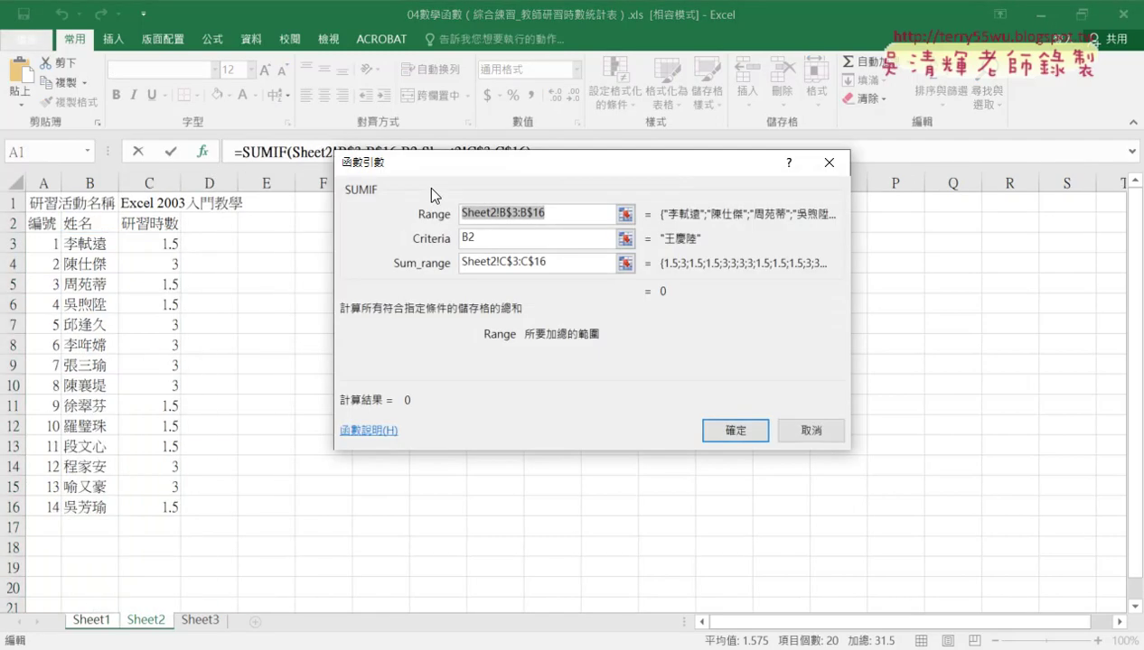
{"action": "left_click", "coordinate": [545, 220]}
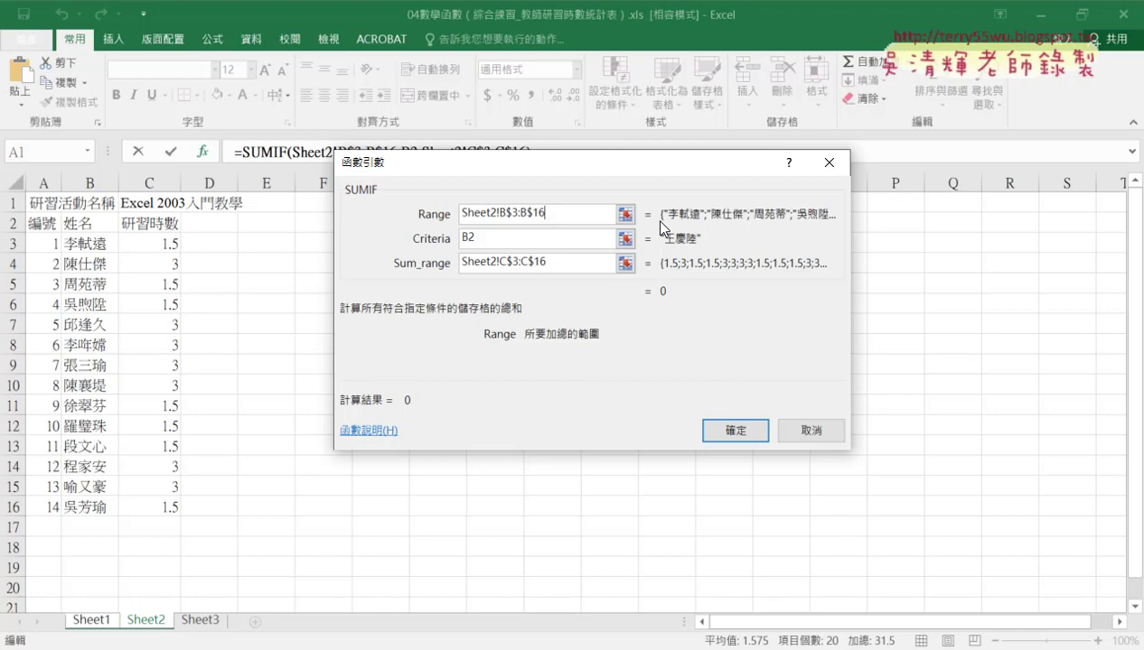
{"action": "left_click", "coordinate": [491, 242]}
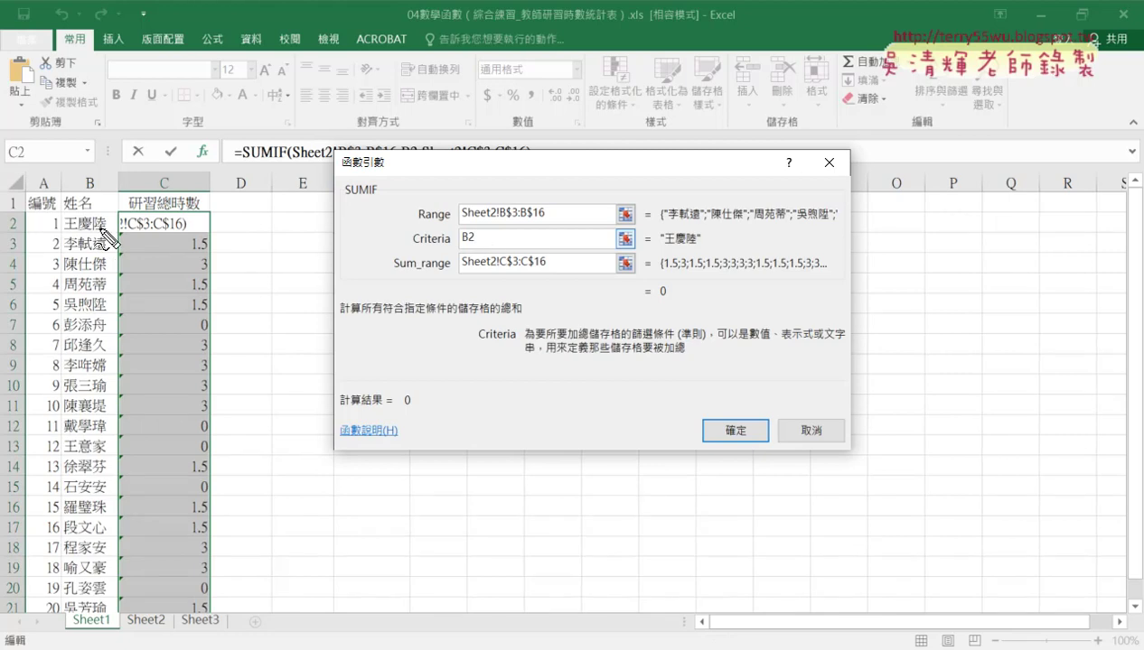
Annotate each argument on screen, then confirm =SUMIF(Sheet2!B$3:B$16,B2,Sheet2!C$3:C$16)
{"action": "mouse_move", "coordinate": [100, 240]}
{"action": "left_mouse_down"}
{"action": "mouse_move", "coordinate": [56, 210]}
{"action": "mouse_move", "coordinate": [115, 215]}
{"action": "left_mouse_up"}
{"action": "left_click_drag", "start_coordinate": [390, 233], "coordinate": [107, 218]}
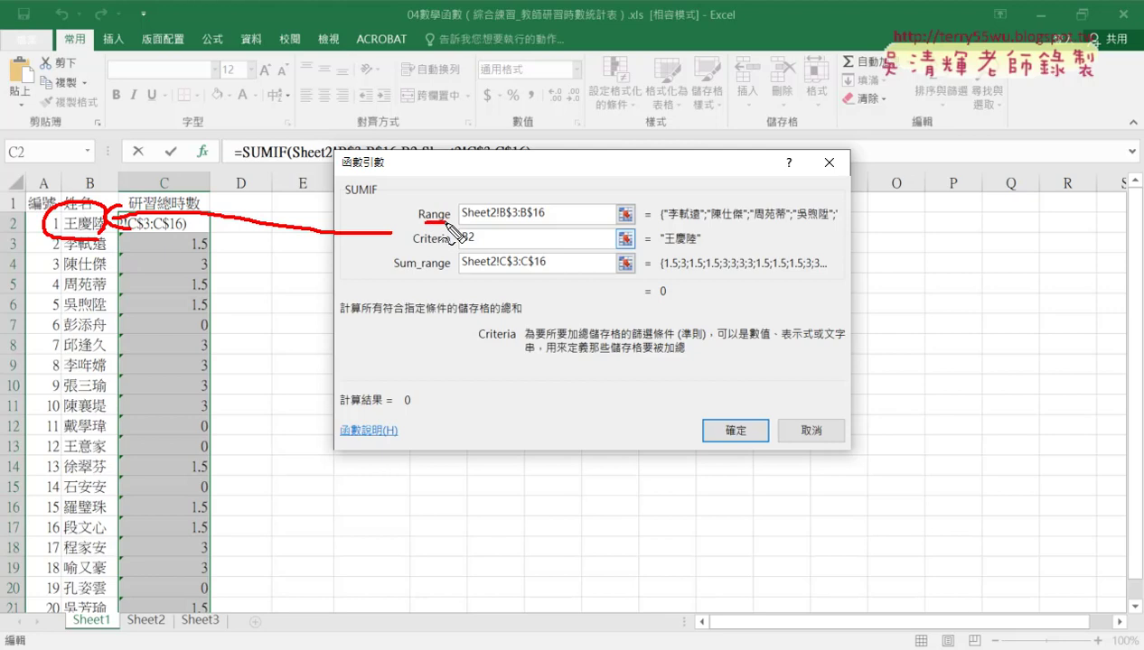
{"action": "left_click_drag", "start_coordinate": [418, 220], "coordinate": [449, 218]}
{"action": "left_click_drag", "start_coordinate": [164, 633], "coordinate": [129, 633]}
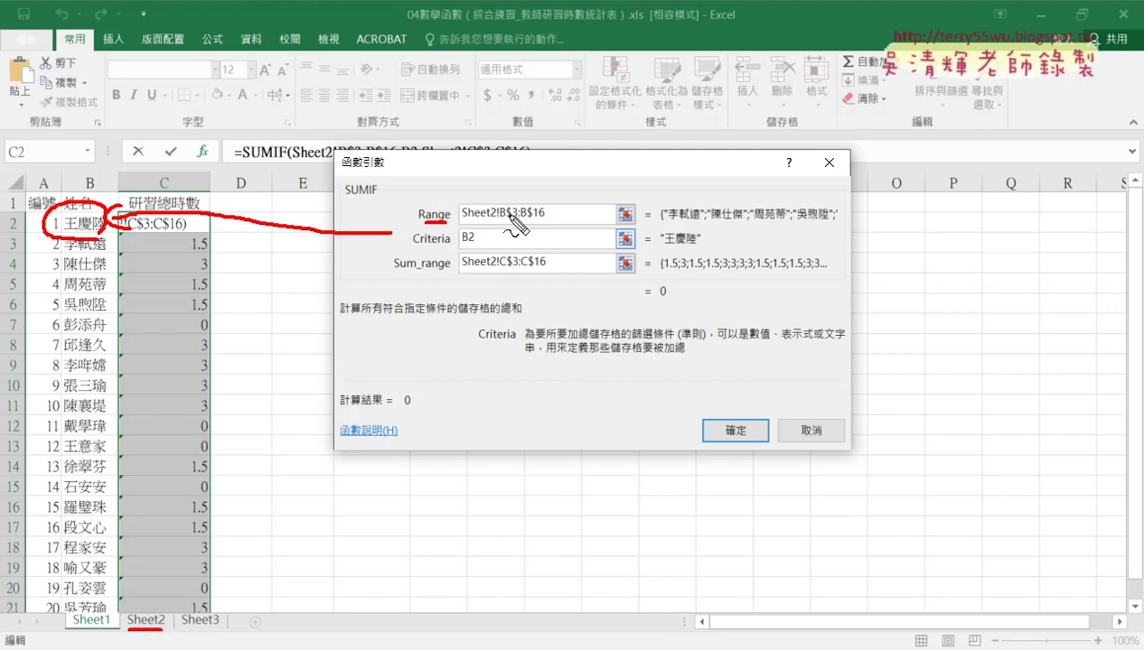
{"action": "left_click_drag", "start_coordinate": [394, 271], "coordinate": [561, 270]}
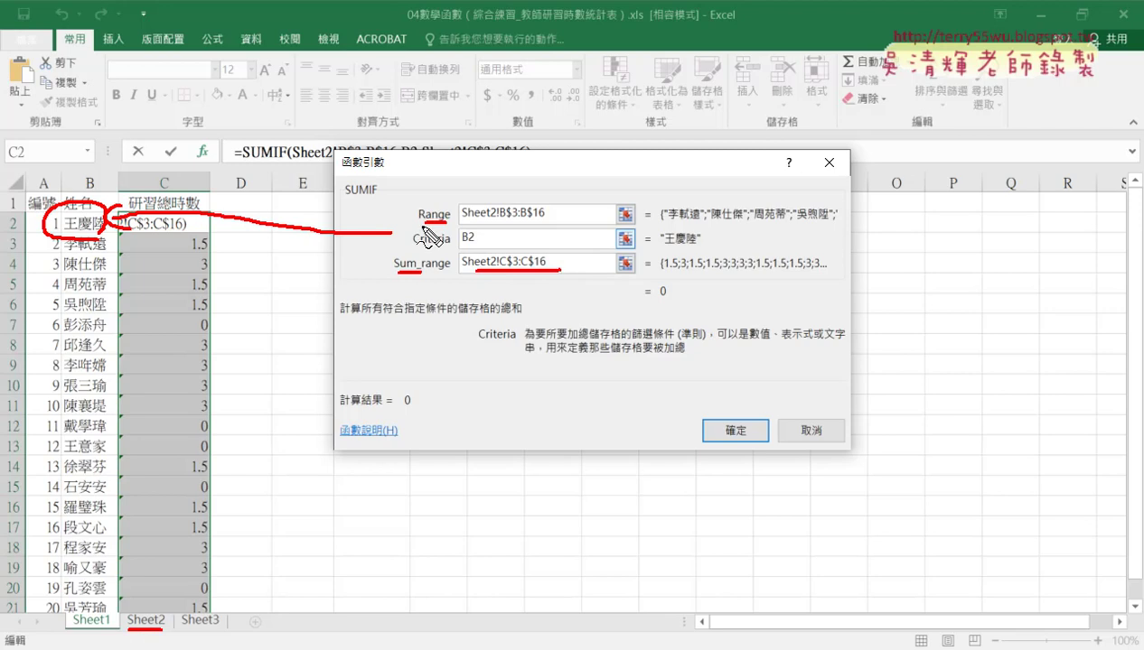
{"action": "left_click_drag", "start_coordinate": [198, 237], "coordinate": [202, 233]}
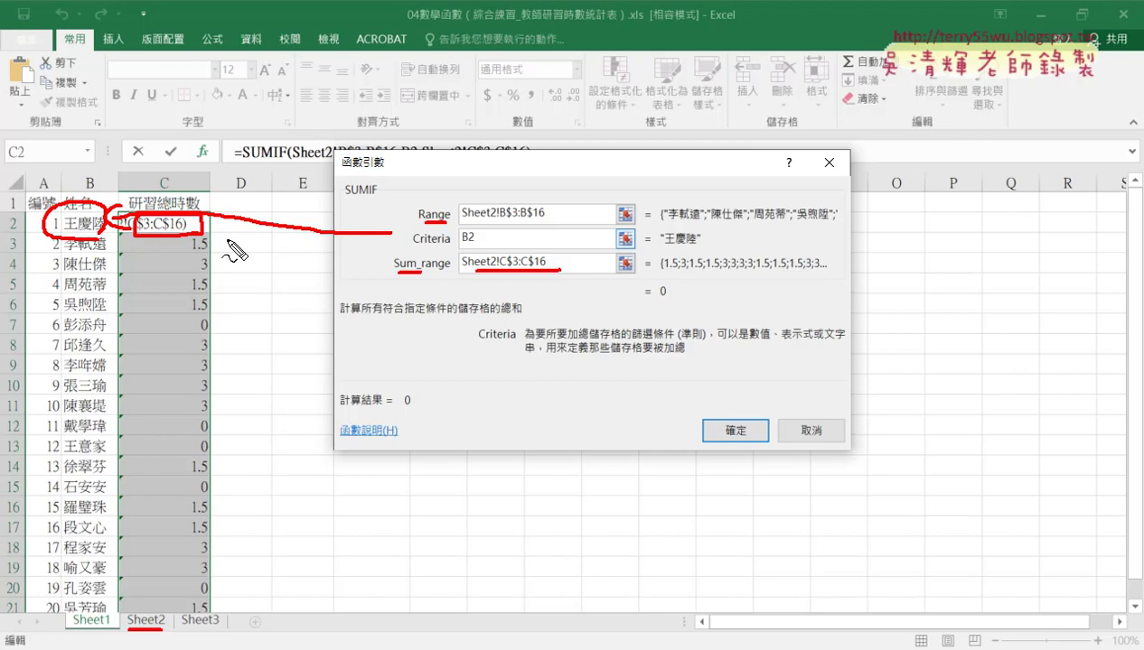
{"action": "key", "text": "Escape"}
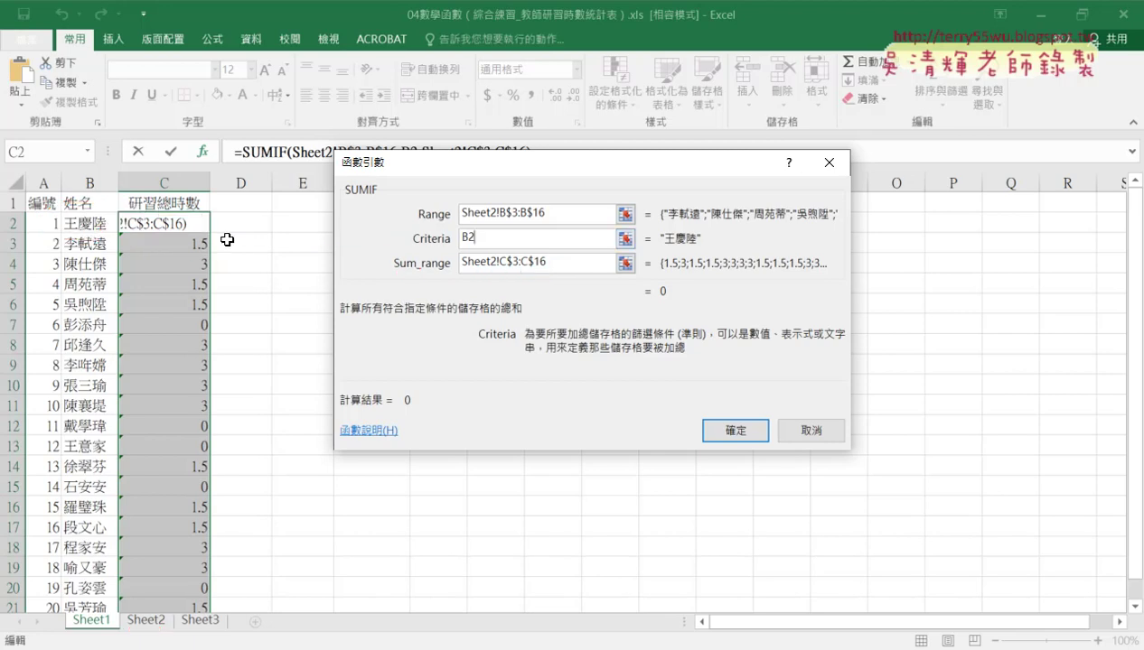
{"action": "left_click", "coordinate": [728, 430]}
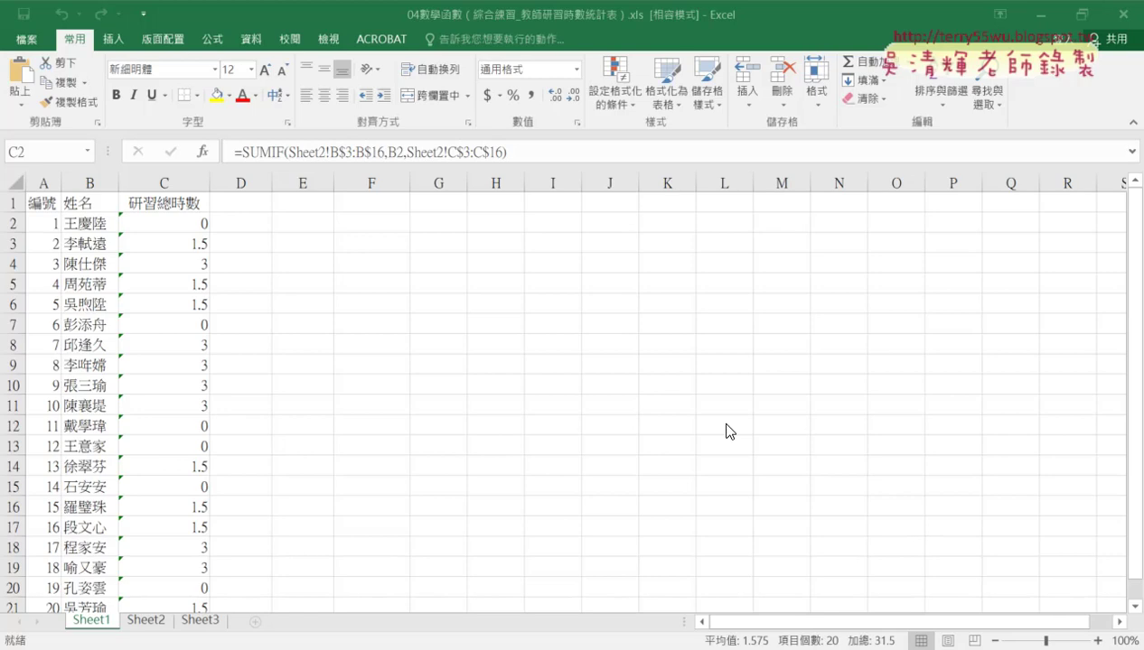
Fill the C2 formula down the column and check the hours data on Sheet2
{"action": "double_click", "coordinate": [211, 232]}
{"action": "left_click", "coordinate": [185, 223]}
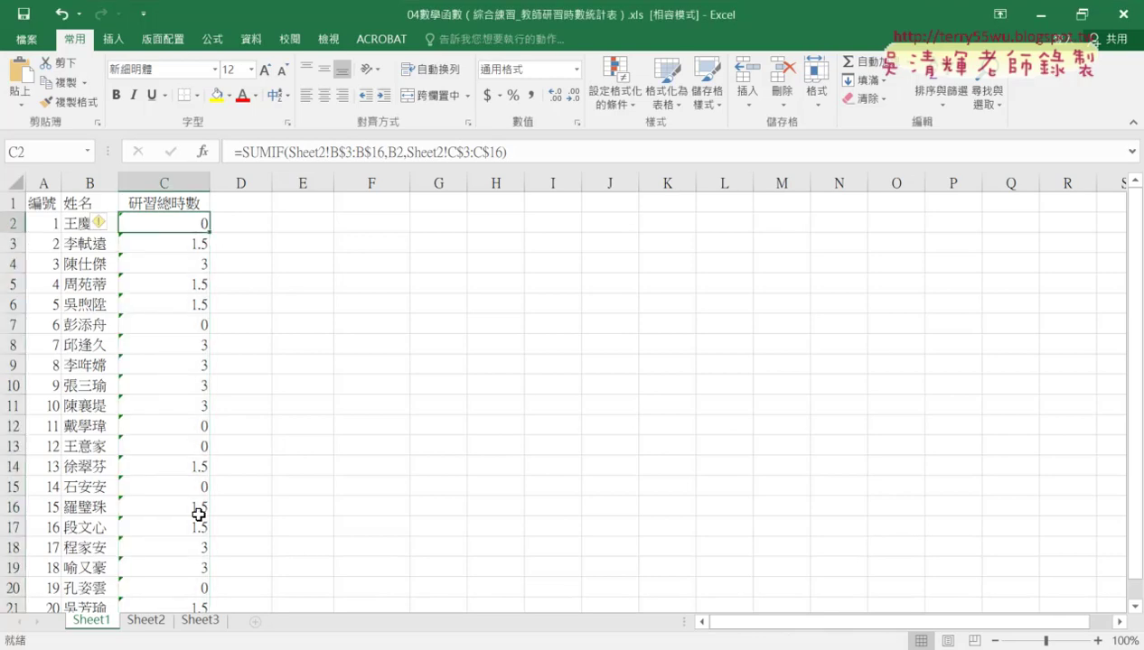
{"action": "left_click", "coordinate": [147, 622]}
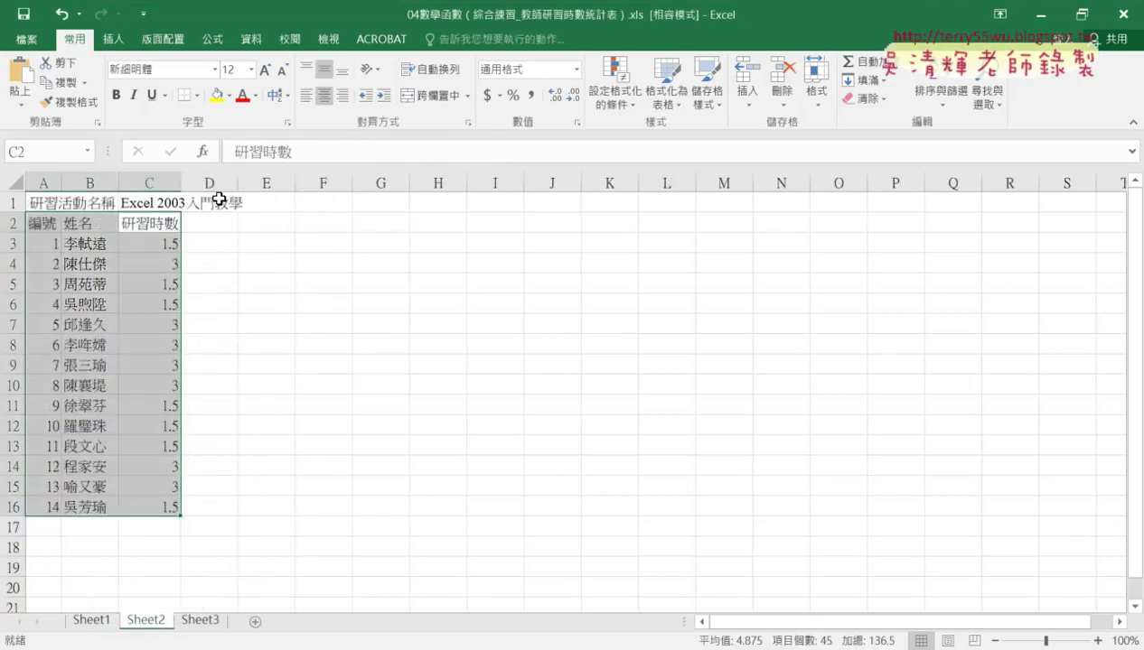
{"action": "left_click", "coordinate": [91, 621]}
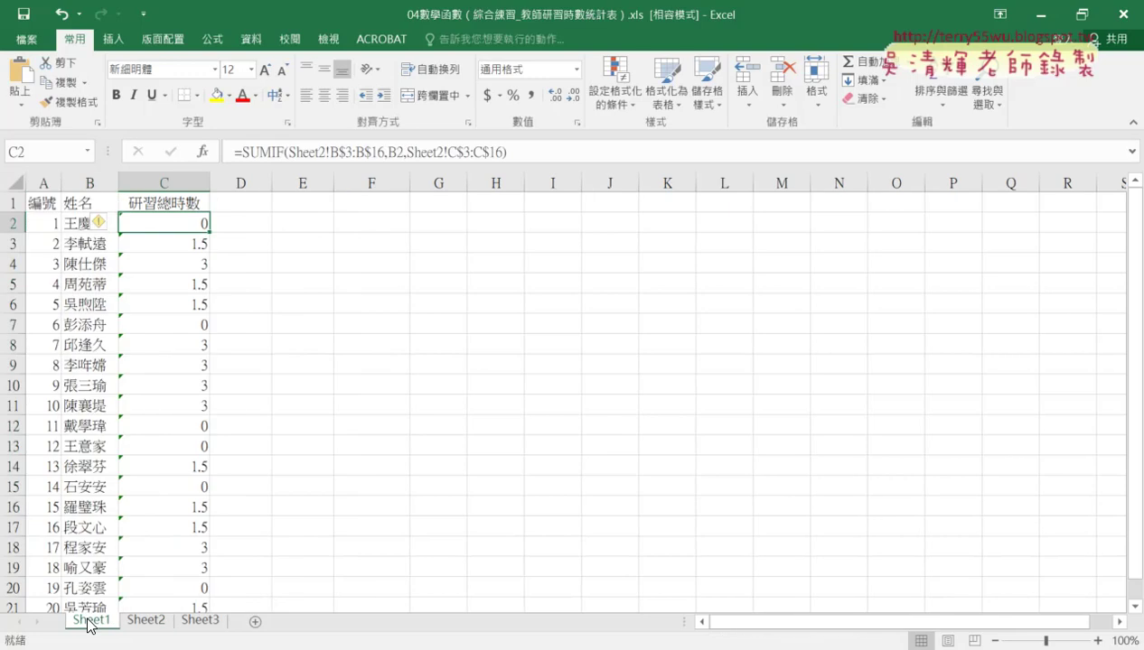
Append a plus sign and a copy of the SUMIF expression to C2's formula
{"action": "left_click", "coordinate": [525, 150]}
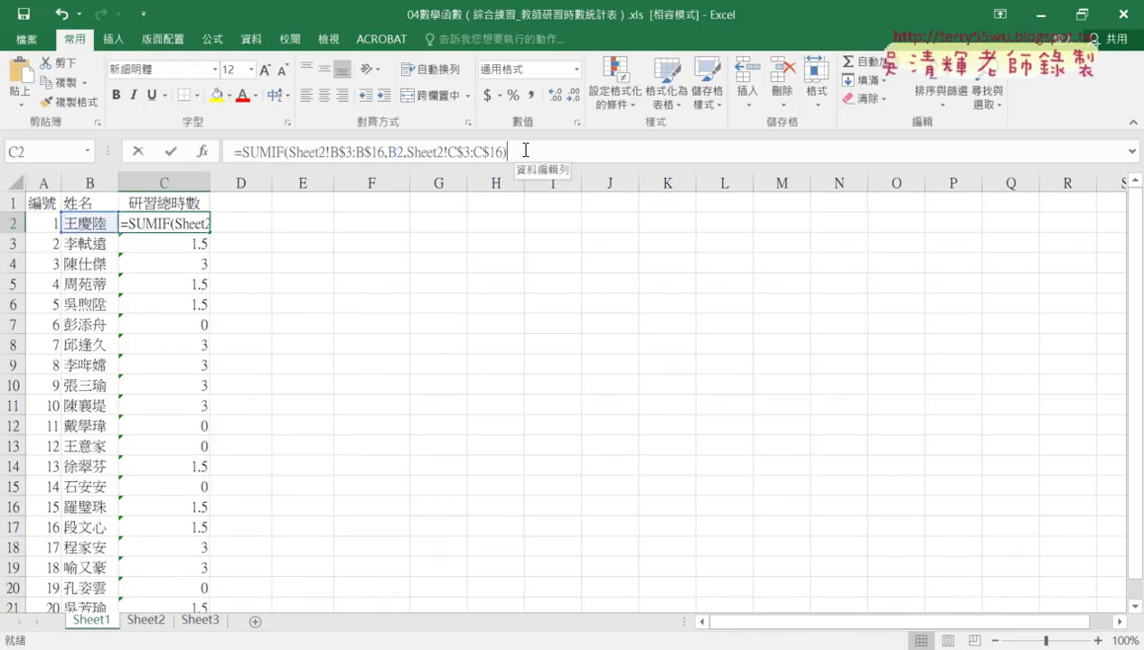
{"action": "type", "text": "+"}
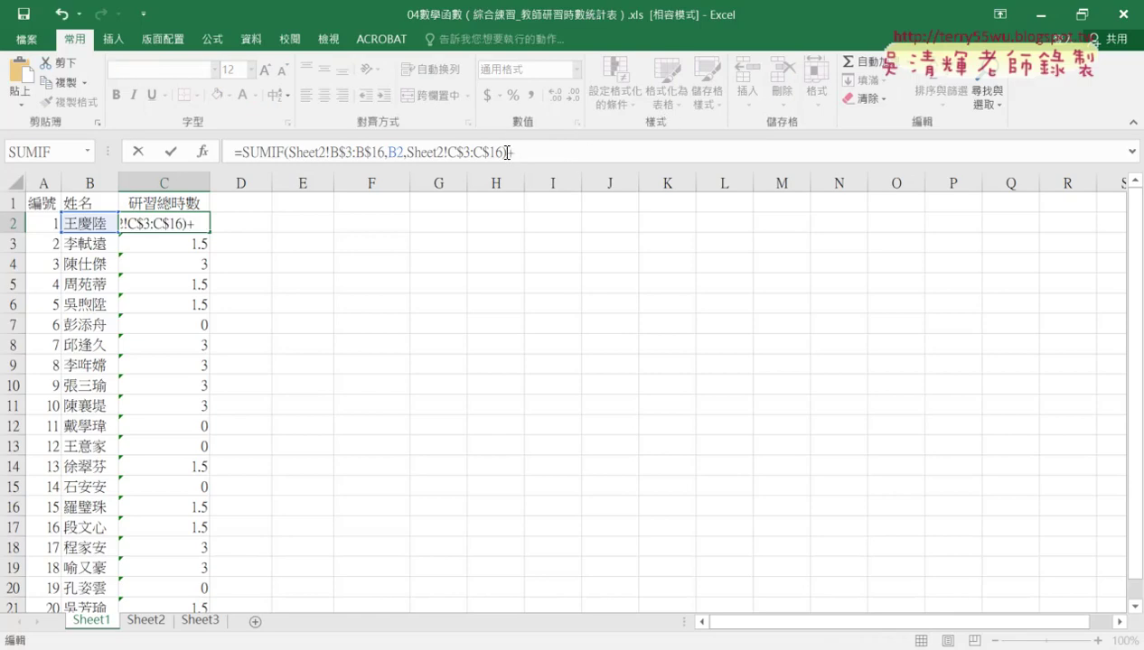
{"action": "left_click_drag", "start_coordinate": [511, 152], "coordinate": [242, 154]}
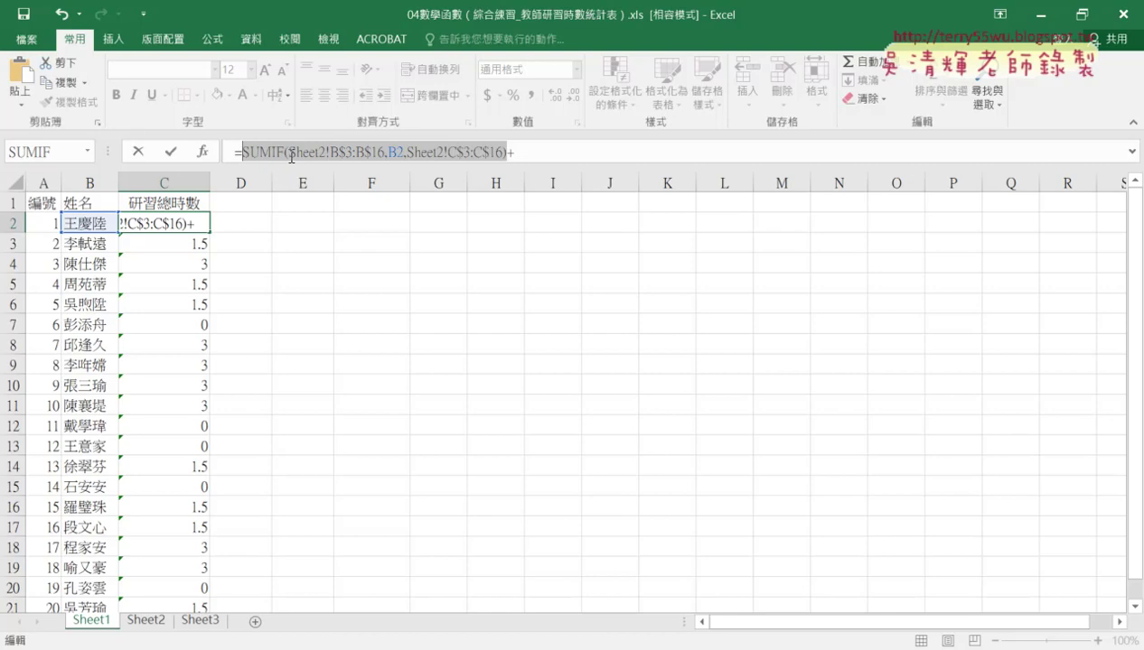
{"action": "right_click", "coordinate": [289, 155]}
{"action": "left_click", "coordinate": [319, 186]}
{"action": "left_click", "coordinate": [540, 151]}
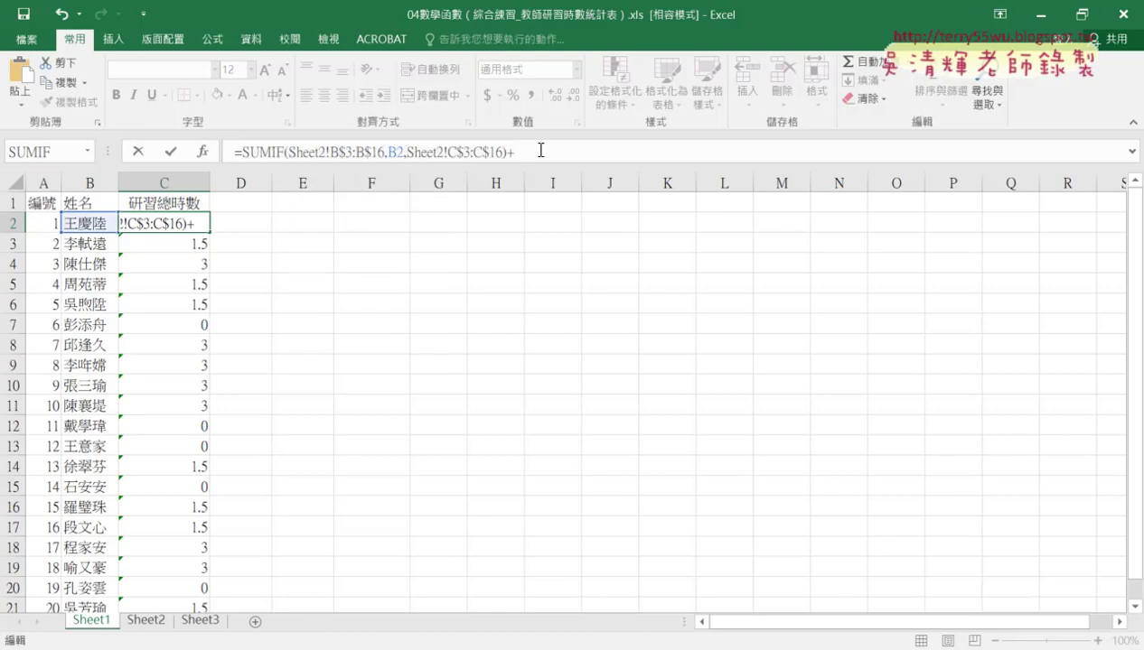
{"action": "key", "text": "ctrl+v"}
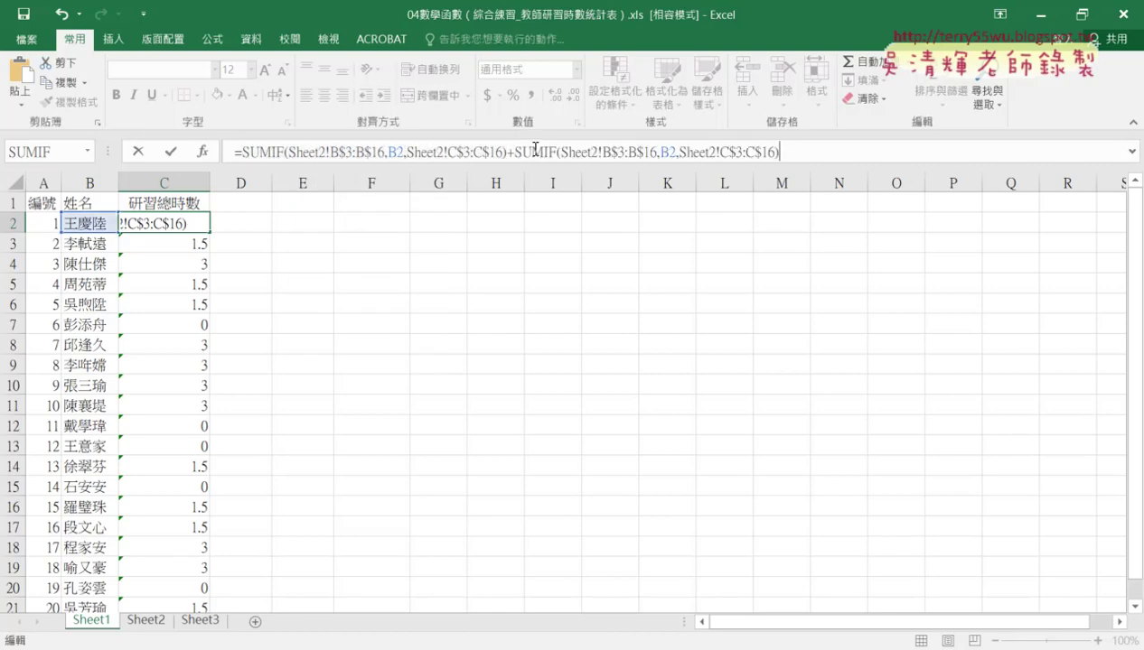
Change the second SUMIF to Sheet3!B$3:B$14 and Sheet3!C$3:C$14, then compare both terms
{"action": "left_click_drag", "start_coordinate": [591, 153], "coordinate": [598, 152]}
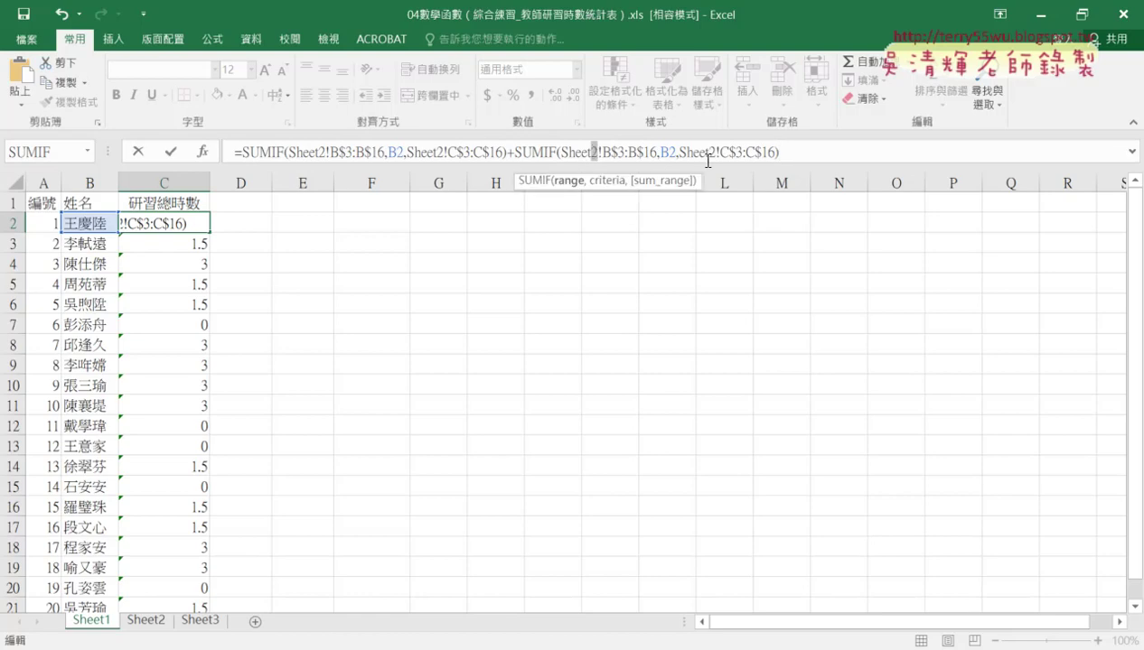
{"action": "type", "text": "3"}
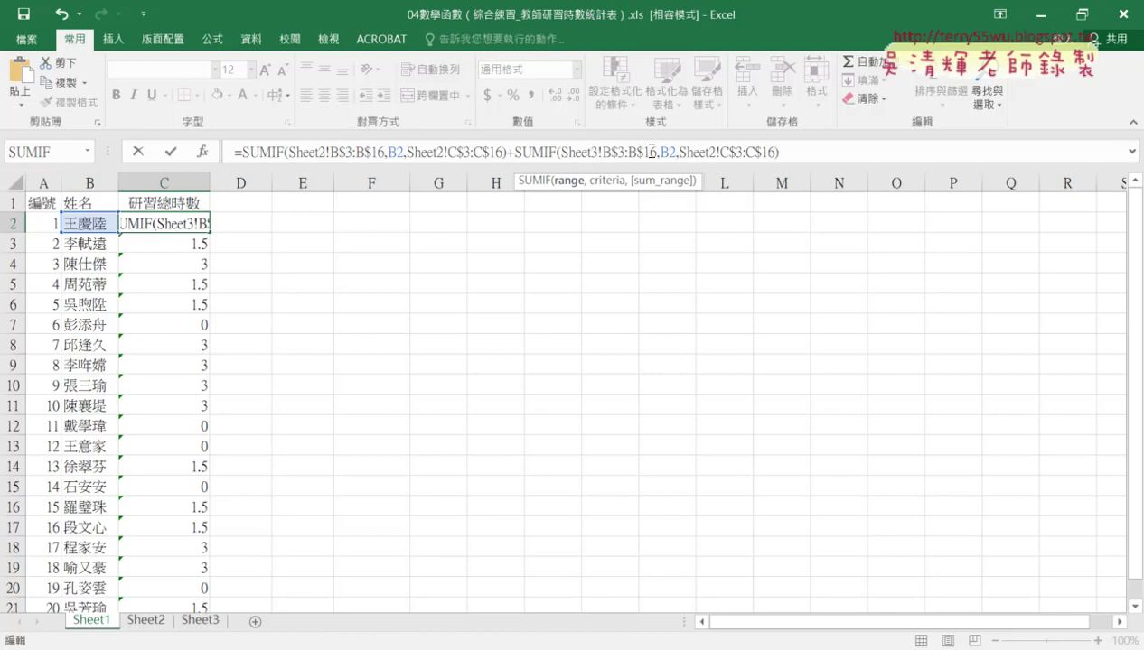
{"action": "left_click_drag", "start_coordinate": [645, 152], "coordinate": [654, 151]}
{"action": "type", "text": "4"}
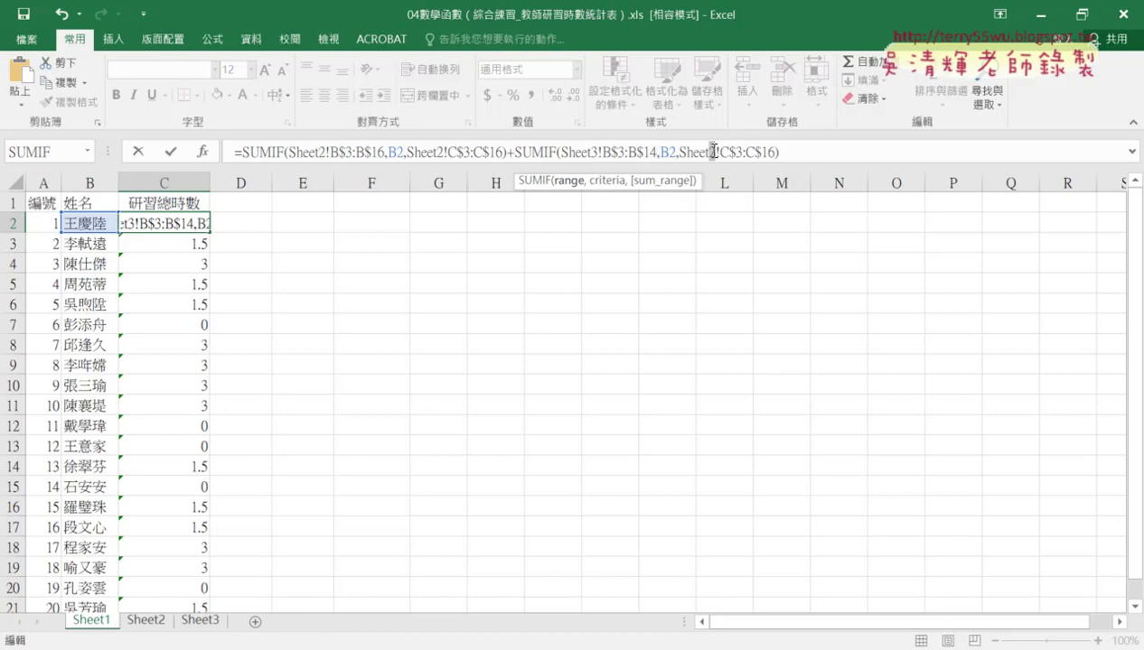
{"action": "left_click_drag", "start_coordinate": [712, 152], "coordinate": [708, 152]}
{"action": "type", "text": "3:B$1"}
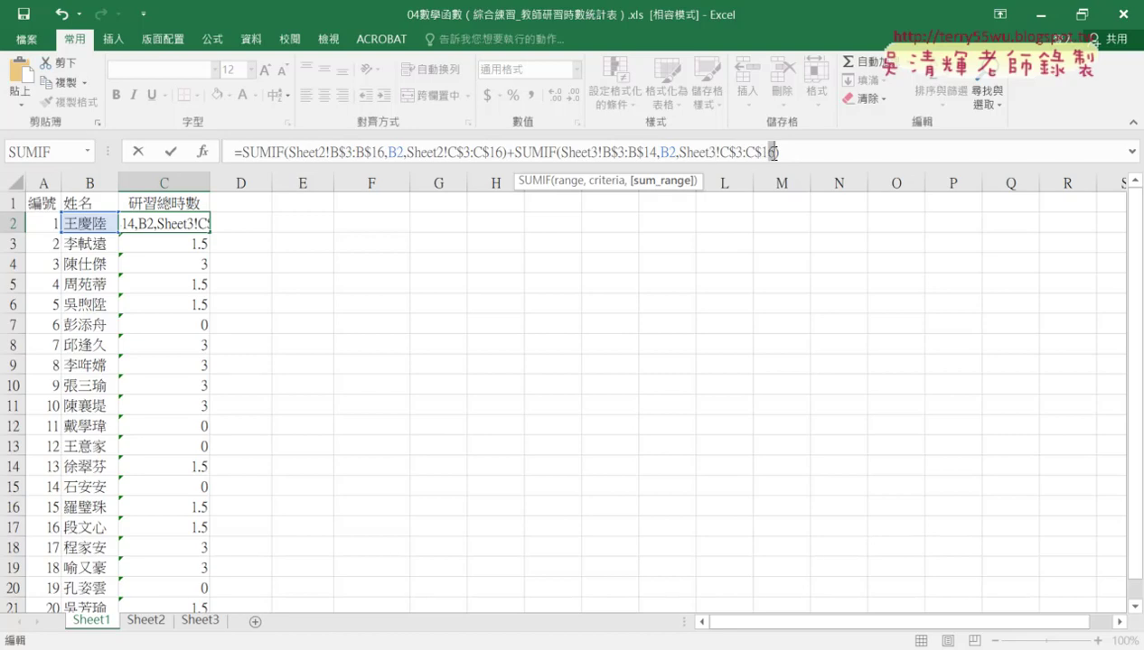
{"action": "type", "text": "4"}
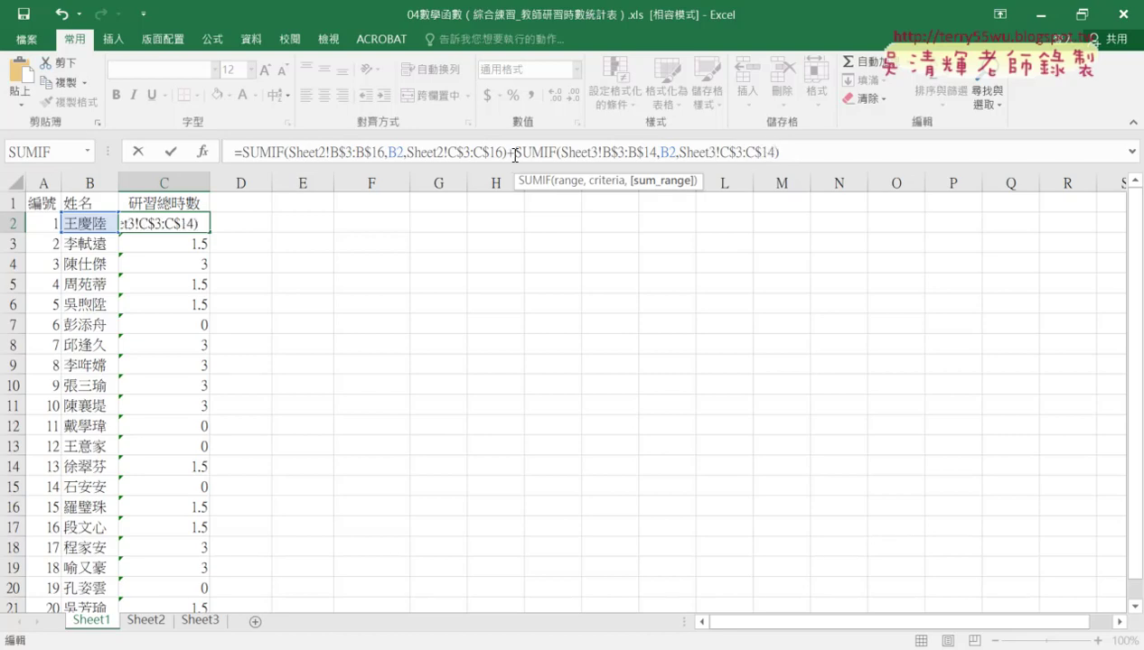
{"action": "left_click_drag", "start_coordinate": [515, 156], "coordinate": [795, 154]}
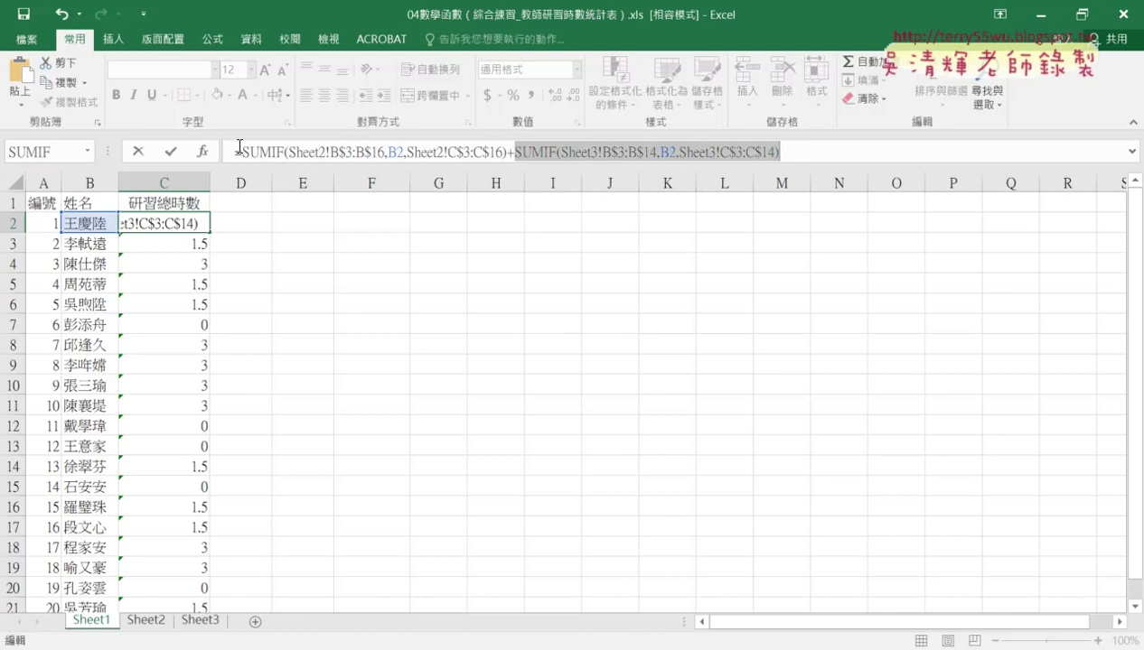
{"action": "left_click_drag", "start_coordinate": [242, 151], "coordinate": [506, 152]}
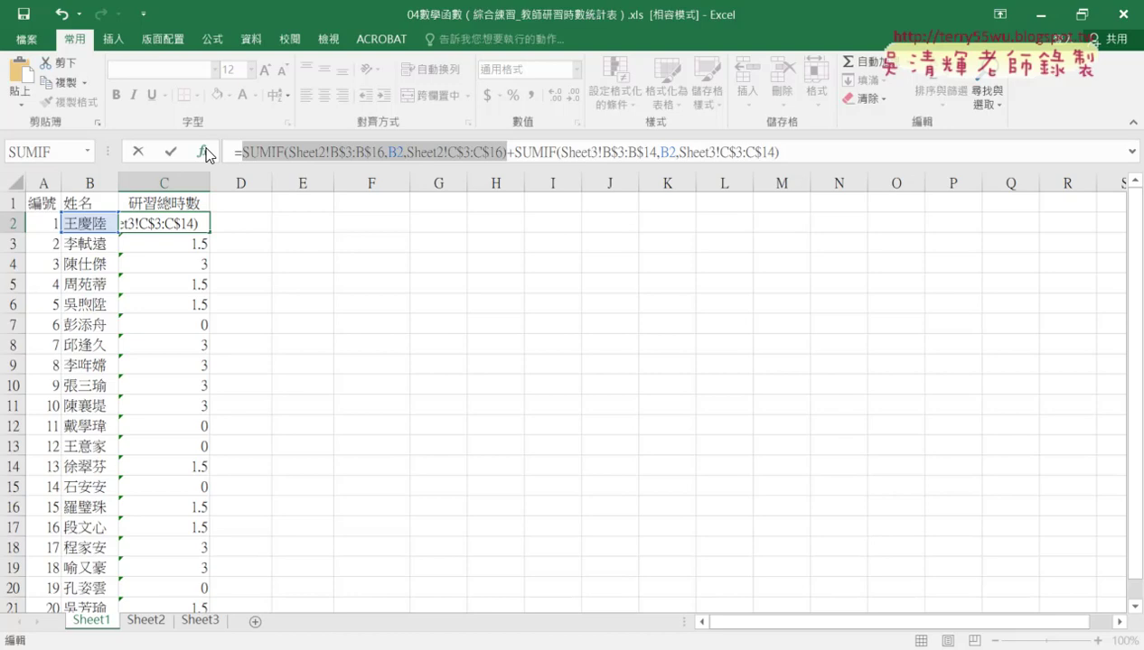
Commit the two-SUMIF formula, fill it to C21 (total 55.5), and select the notes' IFERROR line
{"action": "left_click", "coordinate": [169, 151]}
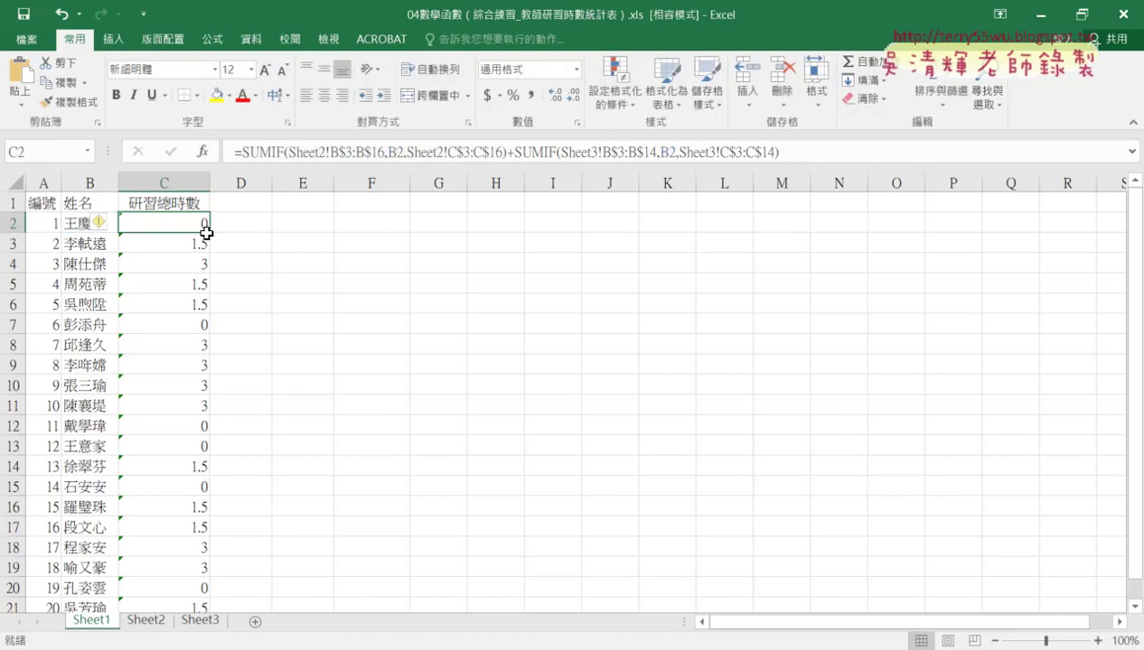
{"action": "double_click", "coordinate": [207, 232]}
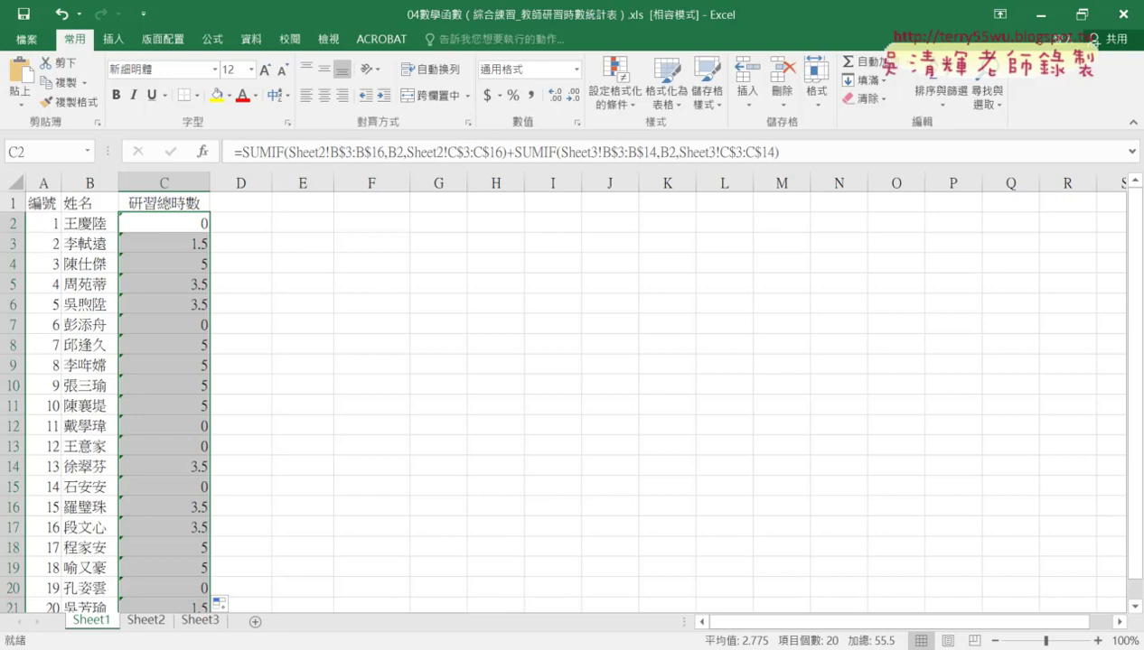
{"action": "left_click", "coordinate": [195, 576]}
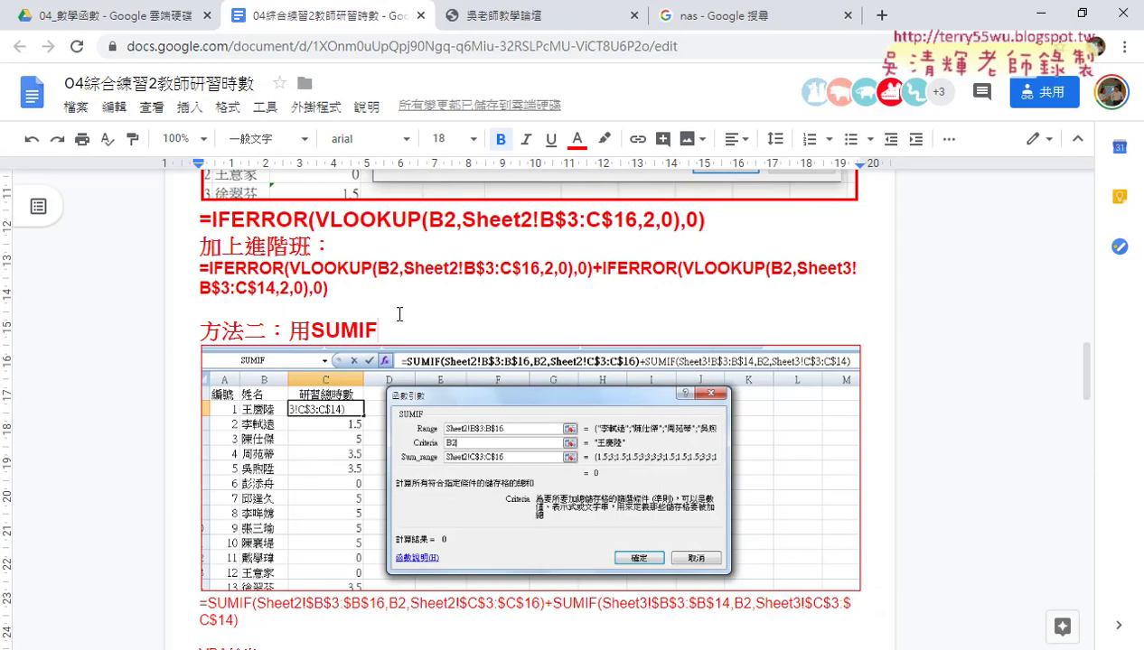
{"action": "left_click_drag", "start_coordinate": [329, 289], "coordinate": [195, 270]}
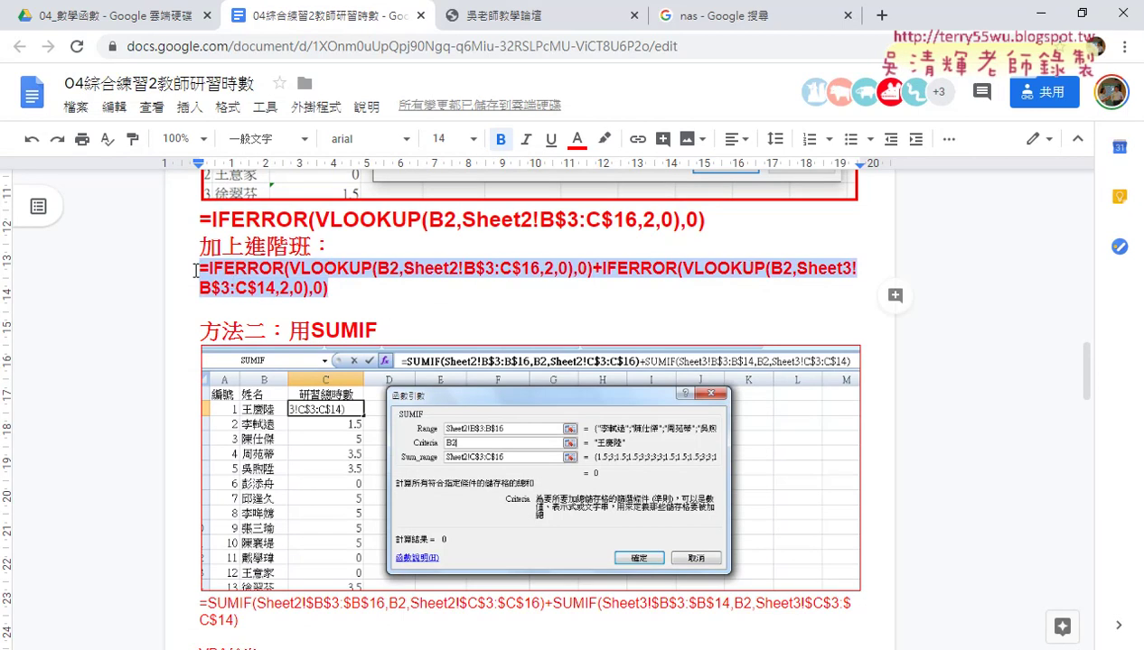